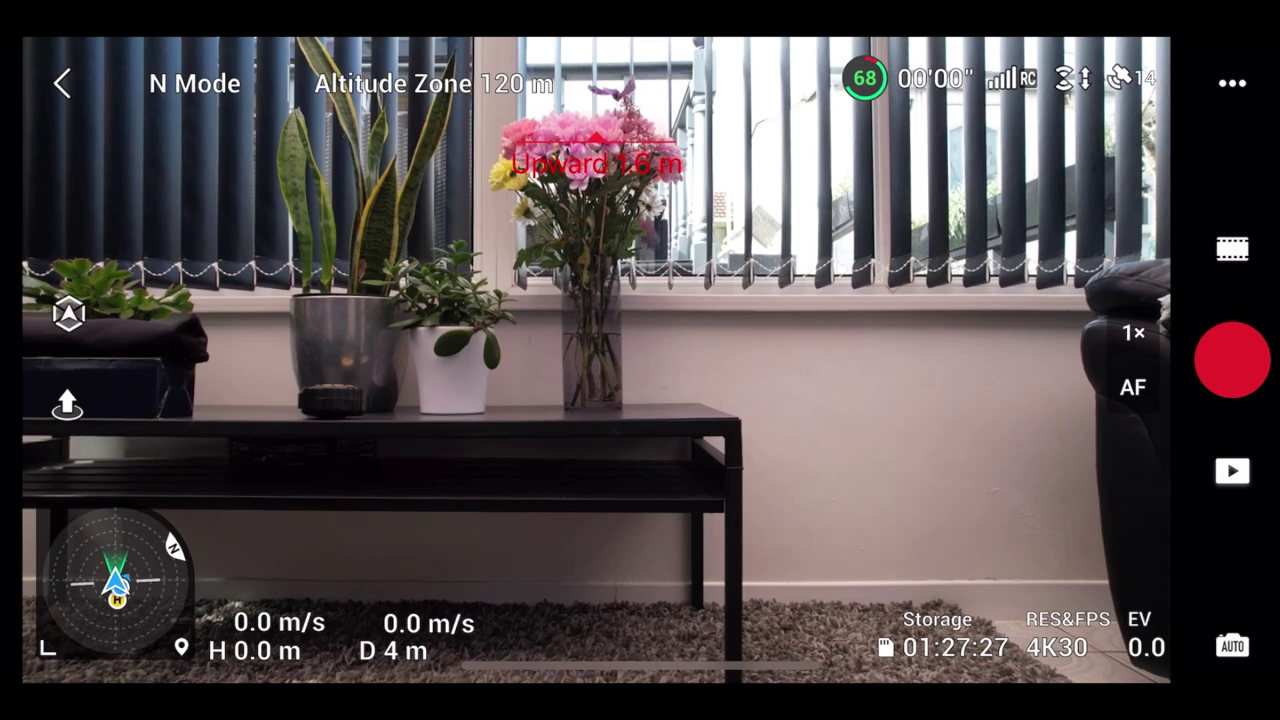
Step: Zoom the live camera view in on the flower vase to about 3.1x
{"action": "scroll", "coordinate": [596, 360], "scroll_direction": "up", "scroll_amount": 1}
{"action": "scroll", "coordinate": [596, 360], "scroll_direction": "up", "scroll_amount": 1}
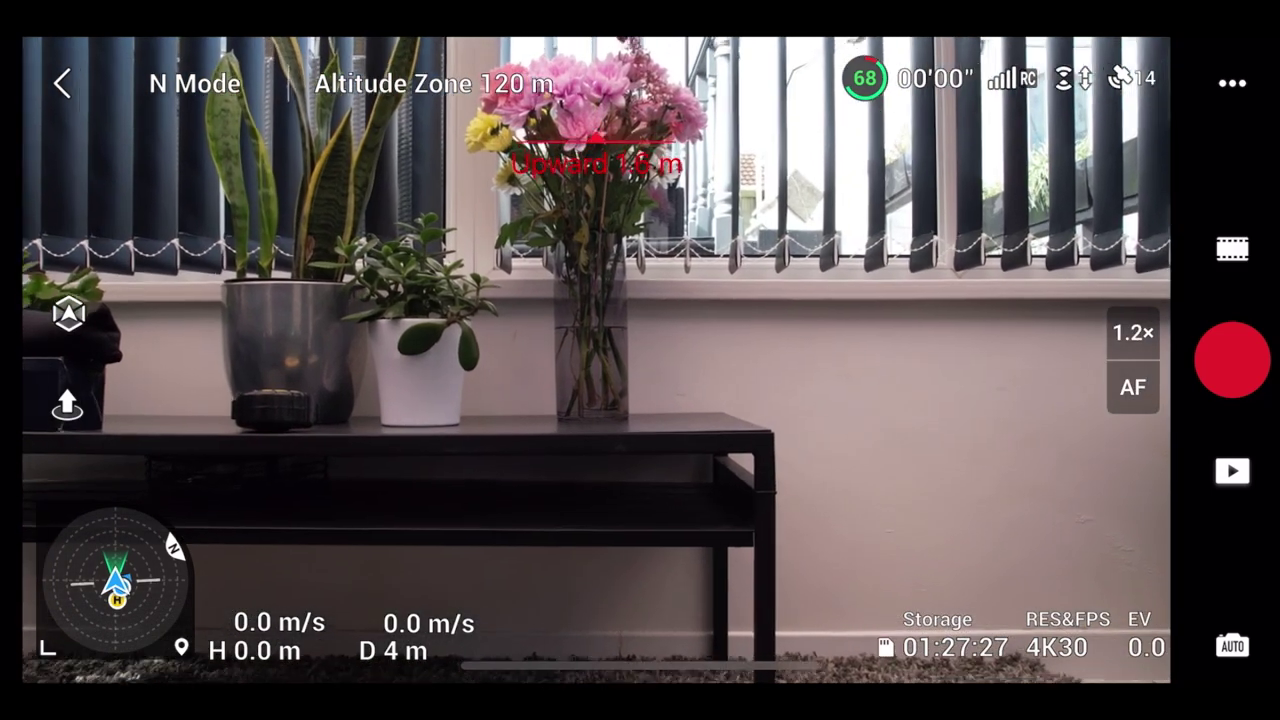
{"action": "scroll", "coordinate": [596, 360], "scroll_direction": "up", "scroll_amount": 1}
{"action": "scroll", "coordinate": [596, 360], "scroll_direction": "up", "scroll_amount": 2}
{"action": "scroll", "coordinate": [596, 360], "scroll_direction": "up", "scroll_amount": 3}
{"action": "scroll", "coordinate": [596, 360], "scroll_direction": "up", "scroll_amount": 2}
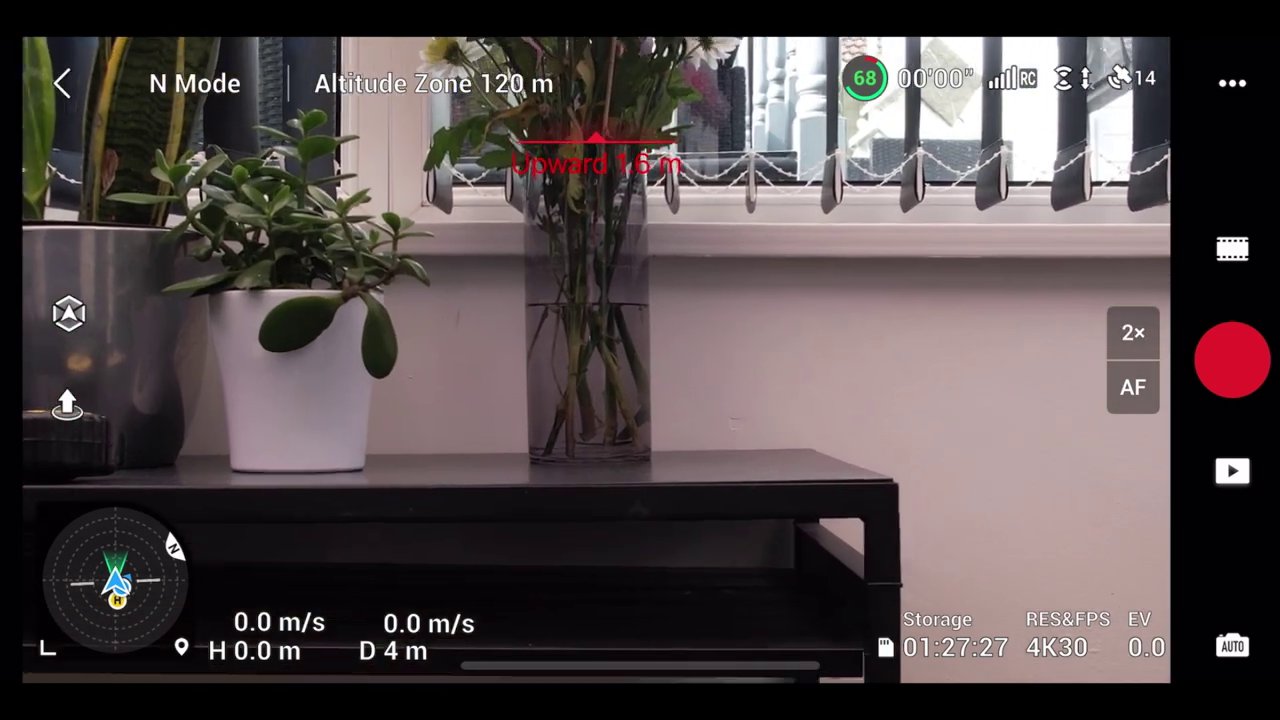
{"action": "scroll", "coordinate": [596, 360], "scroll_direction": "up", "scroll_amount": 3}
{"action": "scroll", "coordinate": [596, 360], "scroll_direction": "up", "scroll_amount": 2}
{"action": "scroll", "coordinate": [596, 360], "scroll_direction": "up", "scroll_amount": 3}
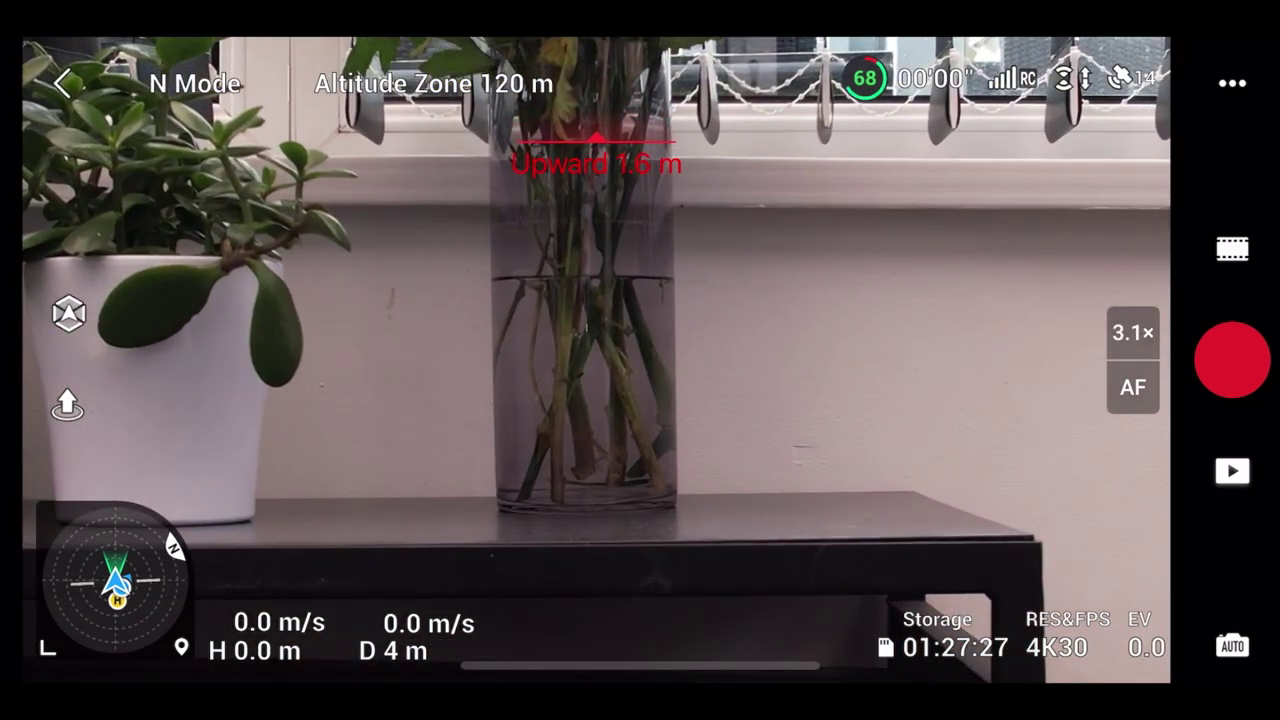
Step: Zoom back out to 1x and switch the camera to photo mode
{"action": "scroll", "coordinate": [596, 360], "scroll_direction": "down", "scroll_amount": 2}
{"action": "scroll", "coordinate": [596, 360], "scroll_direction": "down", "scroll_amount": 2}
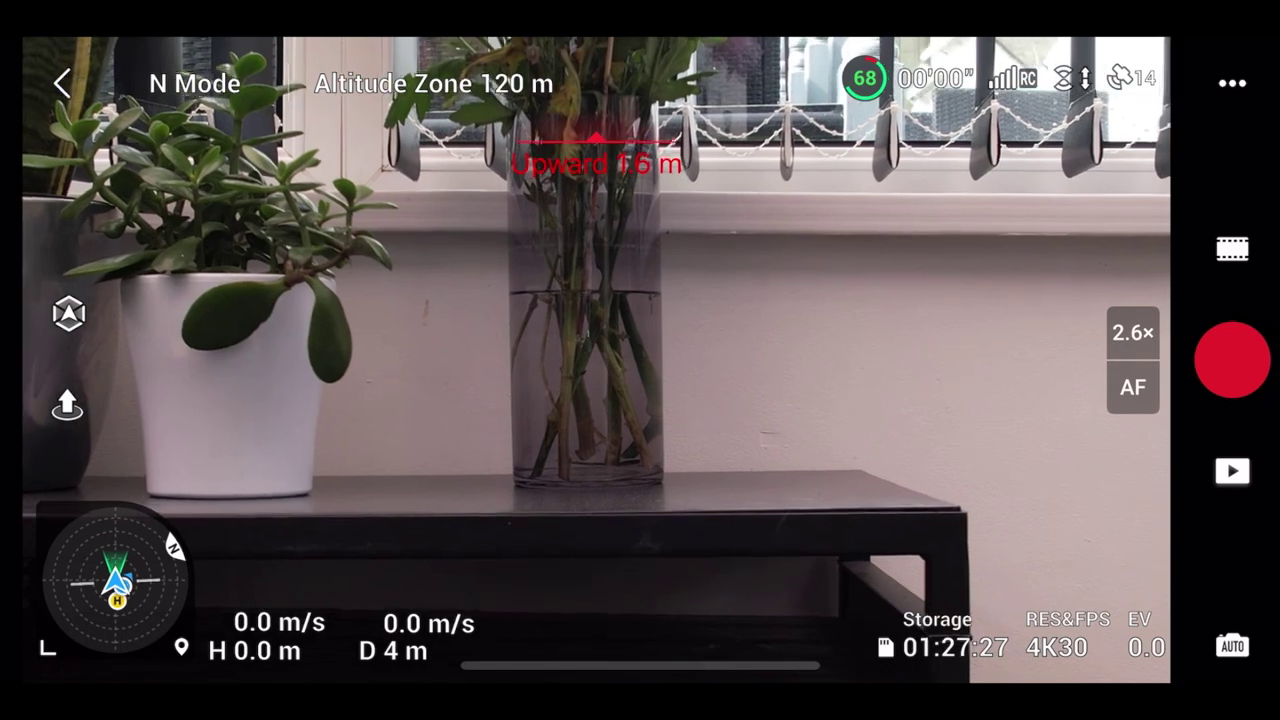
{"action": "scroll", "coordinate": [596, 360], "scroll_direction": "down", "scroll_amount": 2}
{"action": "scroll", "coordinate": [596, 360], "scroll_direction": "down", "scroll_amount": 2}
{"action": "scroll", "coordinate": [596, 360], "scroll_direction": "down", "scroll_amount": 3}
{"action": "scroll", "coordinate": [596, 360], "scroll_direction": "down", "scroll_amount": 1}
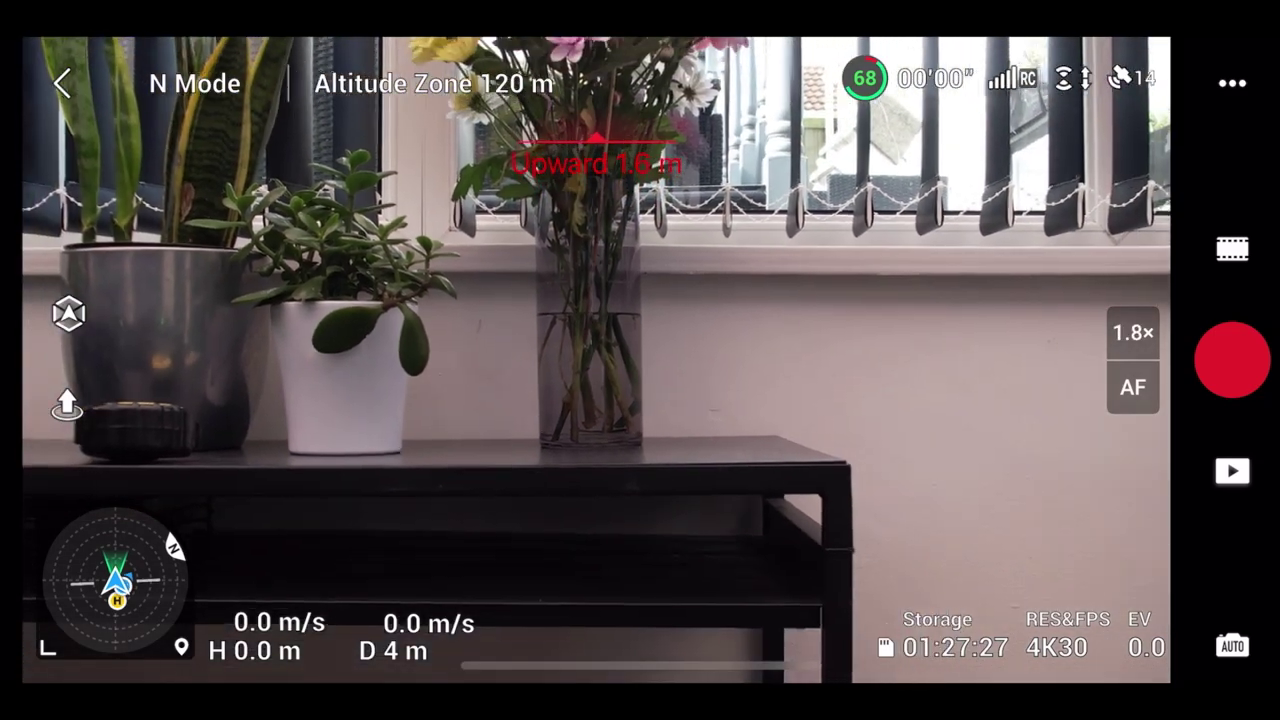
{"action": "scroll", "coordinate": [596, 360], "scroll_direction": "down", "scroll_amount": 1}
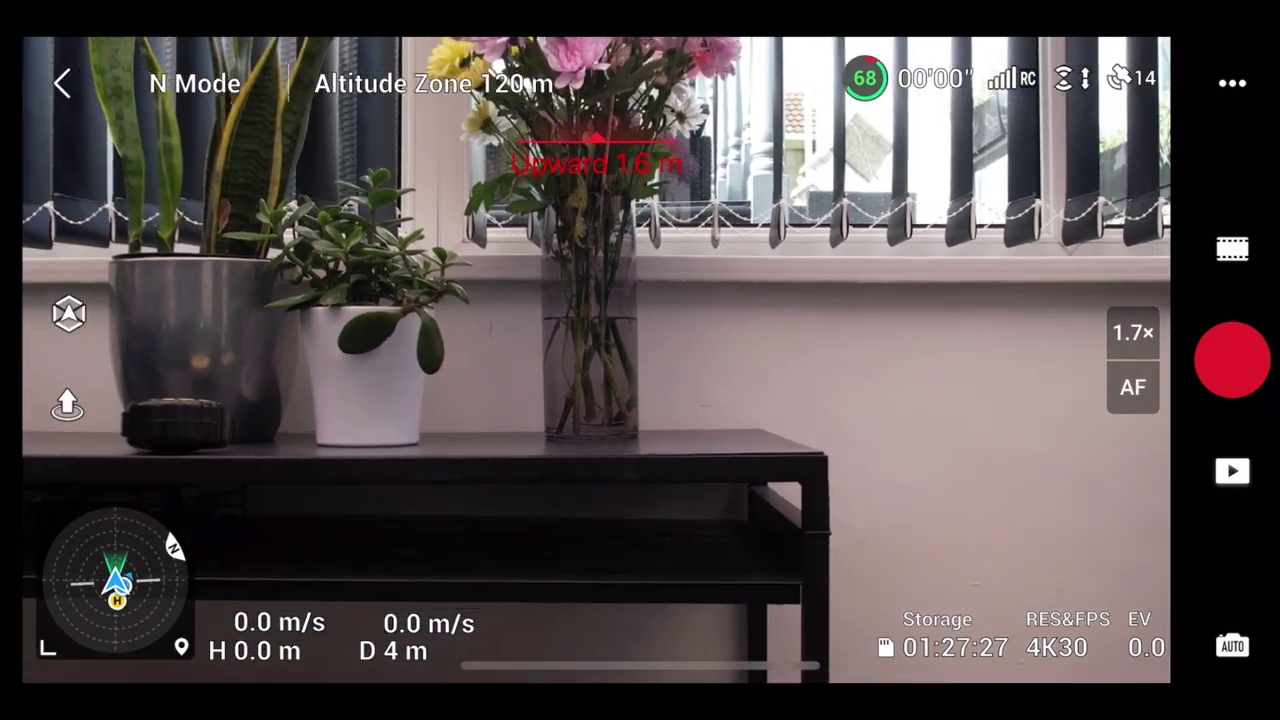
{"action": "scroll", "coordinate": [596, 360], "scroll_direction": "down", "scroll_amount": 2}
{"action": "scroll", "coordinate": [596, 360], "scroll_direction": "down", "scroll_amount": 2}
{"action": "scroll", "coordinate": [596, 360], "scroll_direction": "down", "scroll_amount": 1}
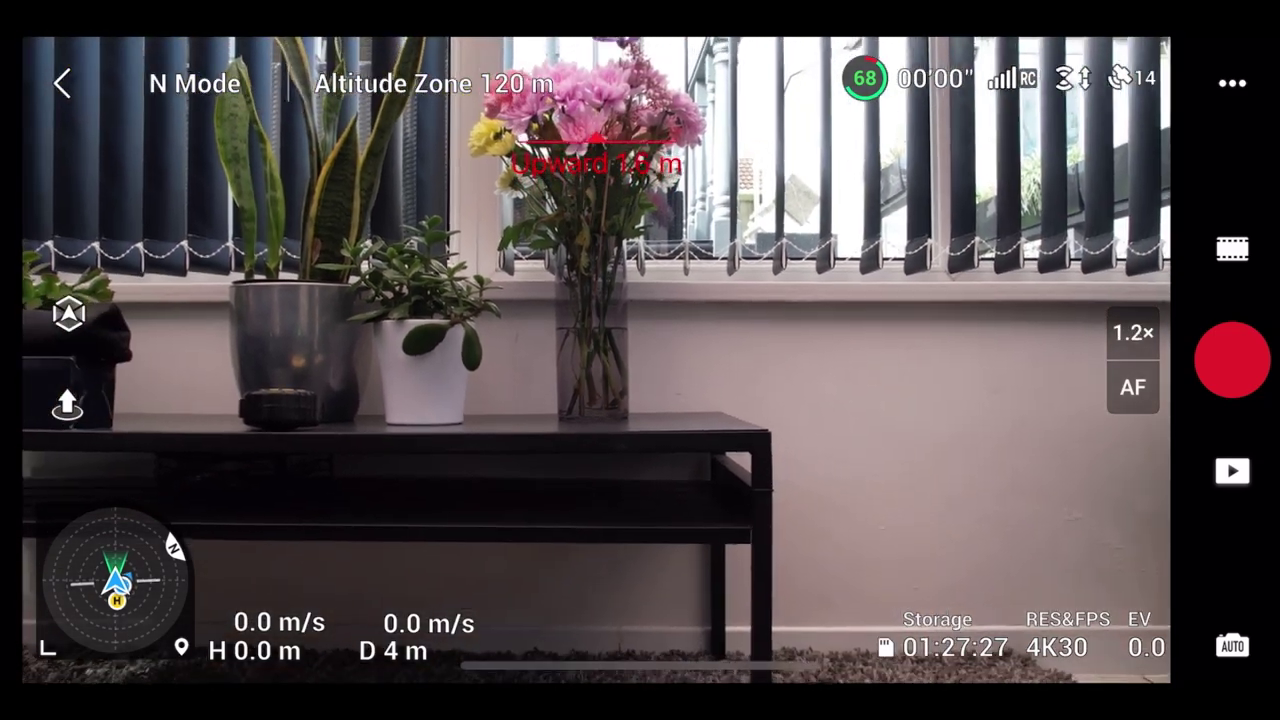
{"action": "scroll", "coordinate": [596, 360], "scroll_direction": "down", "scroll_amount": 1}
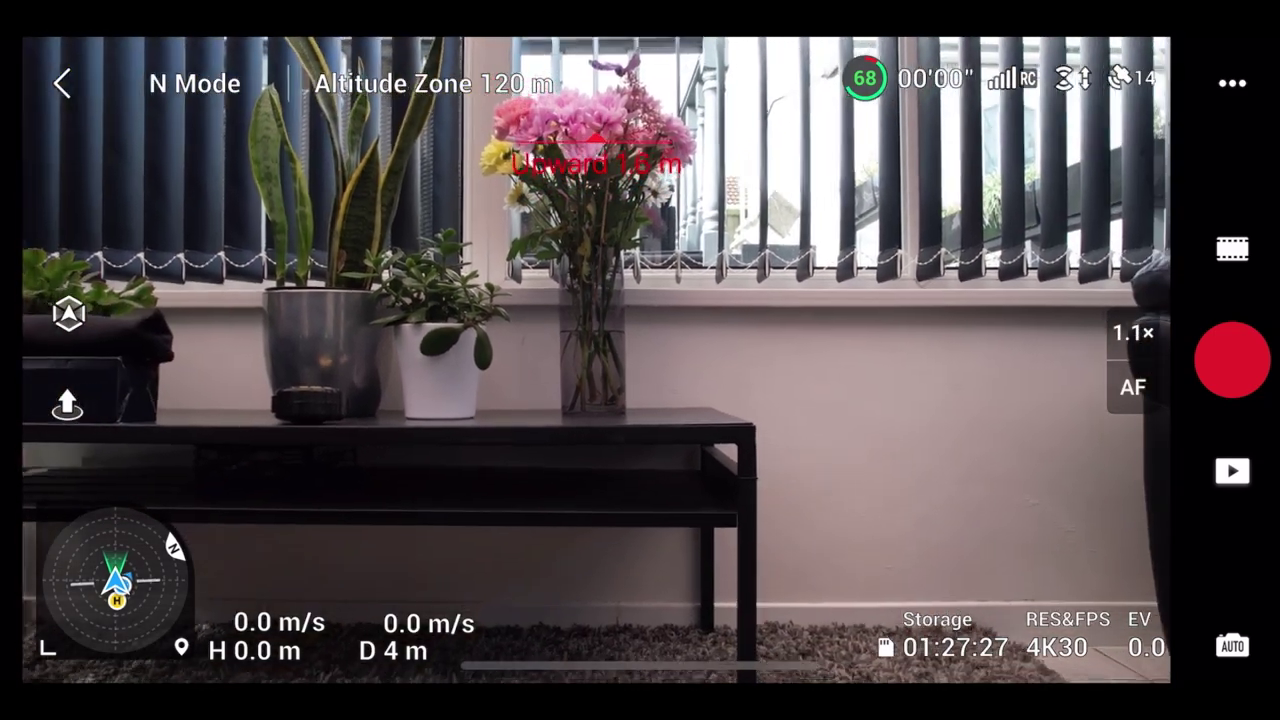
{"action": "scroll", "coordinate": [596, 360], "scroll_direction": "down", "scroll_amount": 1}
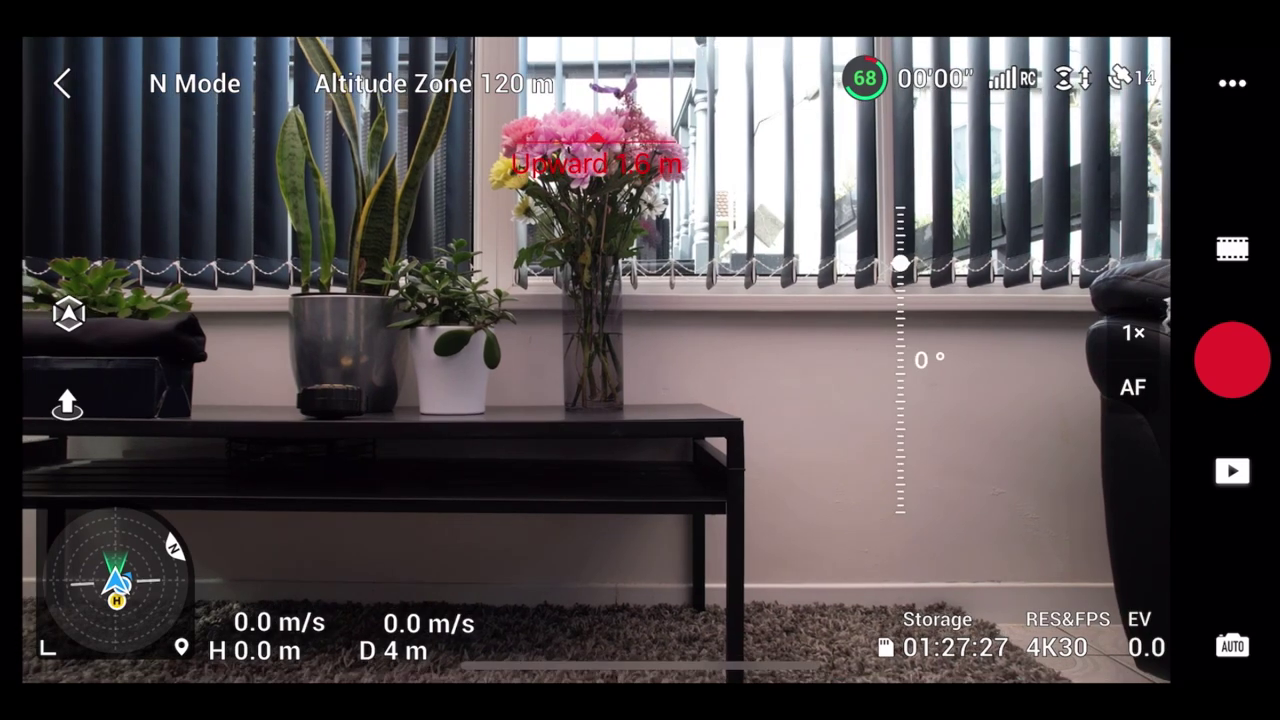
{"action": "left_click", "coordinate": [1232, 248]}
{"action": "left_click", "coordinate": [1108, 200]}
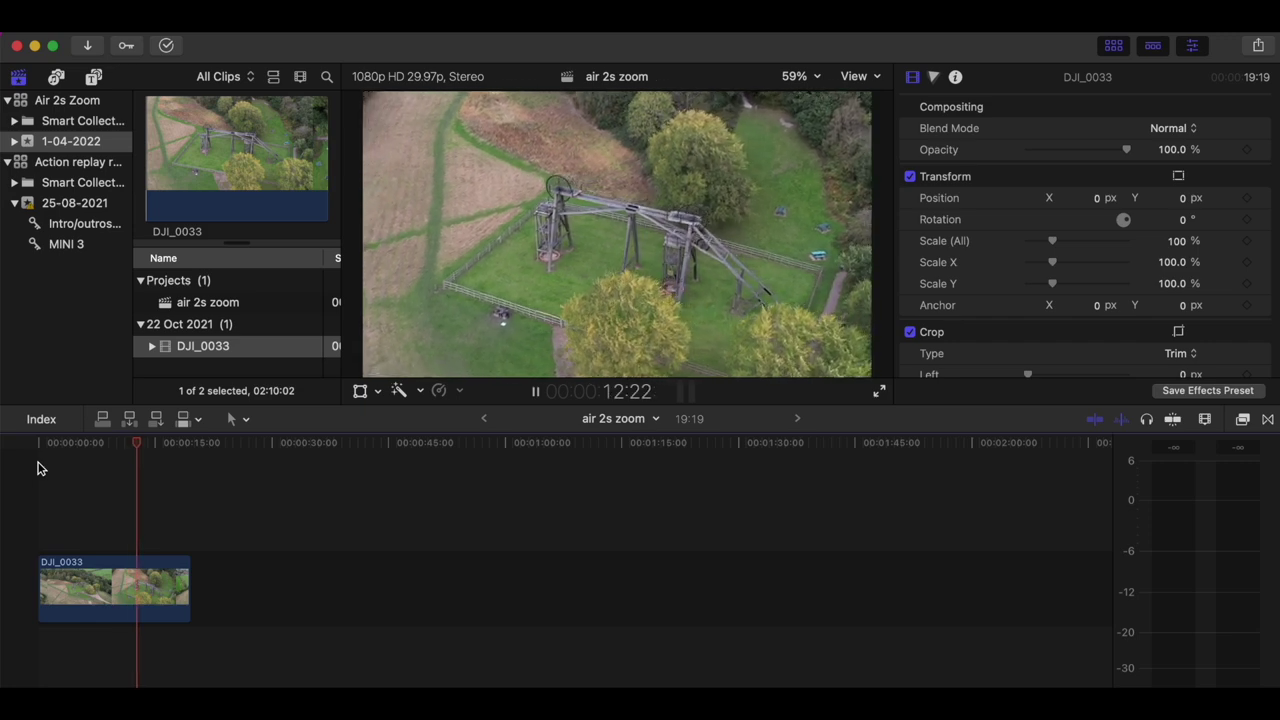
Step: Pause the DJI_0033 clip at 13:09 on the wooden structure and open the File menu
{"action": "key", "text": "space"}
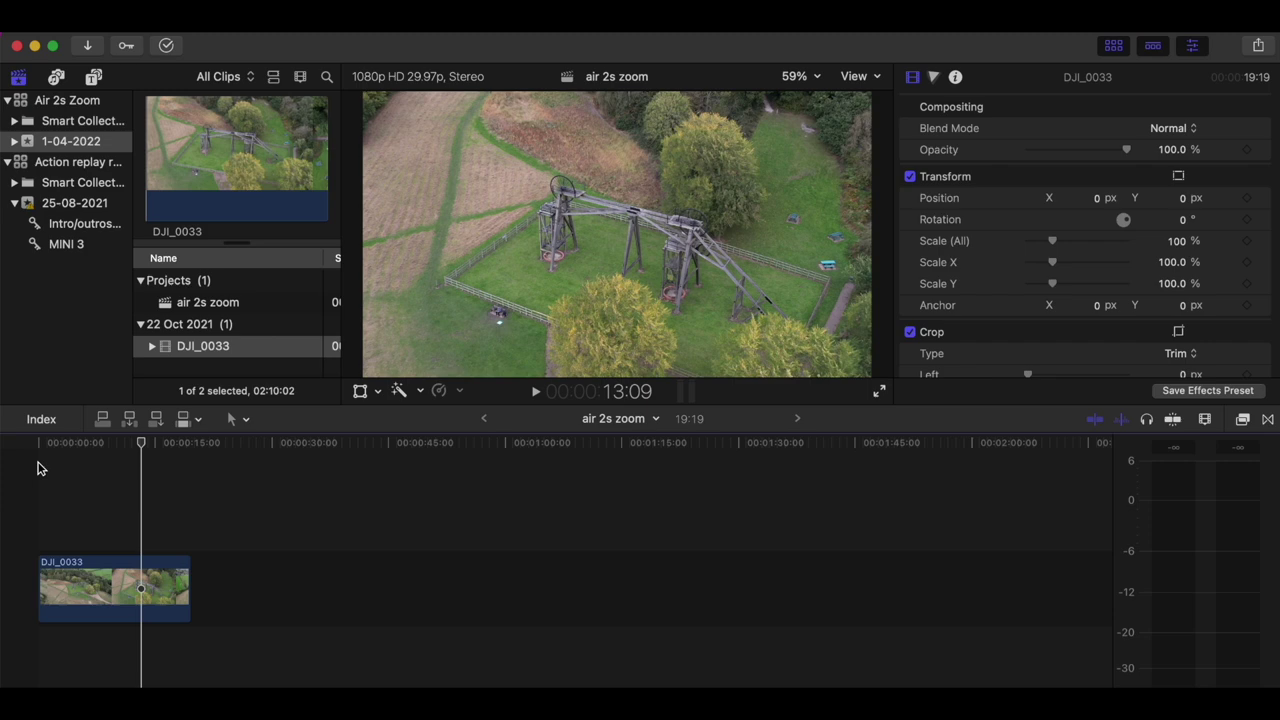
{"action": "left_click", "coordinate": [165, 15]}
{"action": "mouse_move", "coordinate": [177, 240]}
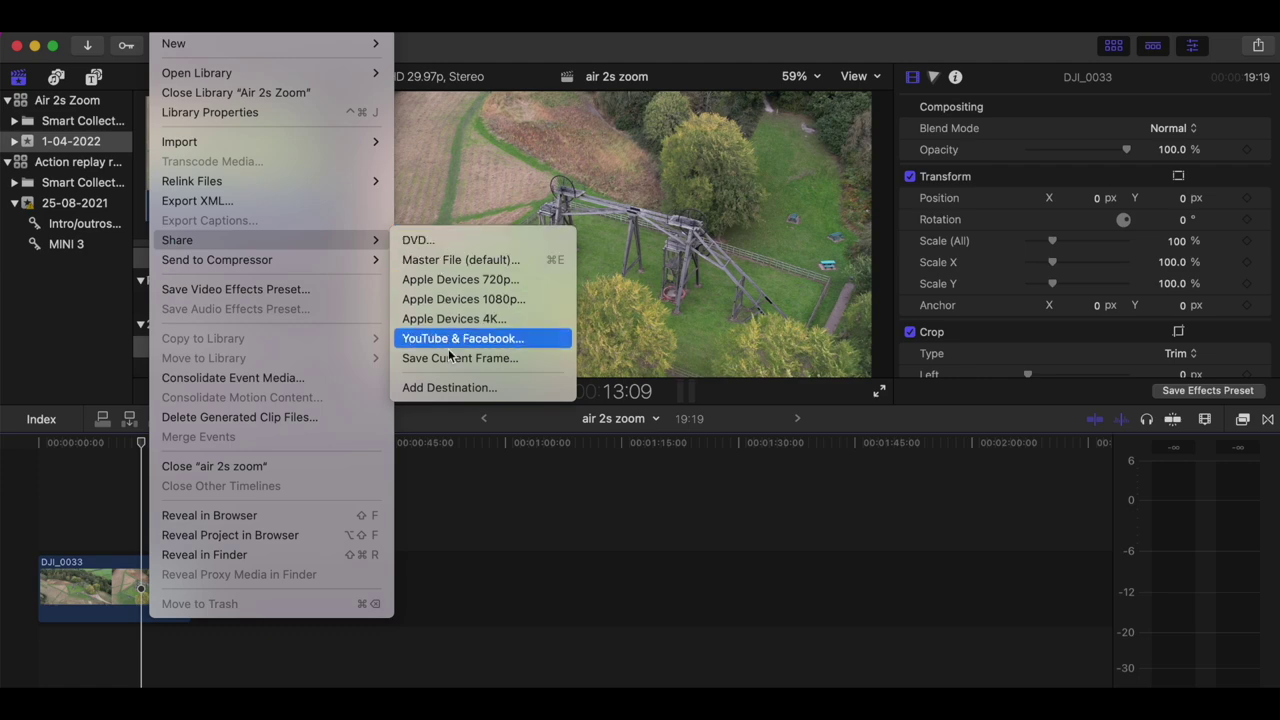
Step: Check the Destinations preferences, then return to the Share menu listing Save Current Frame
{"action": "left_click", "coordinate": [452, 358]}
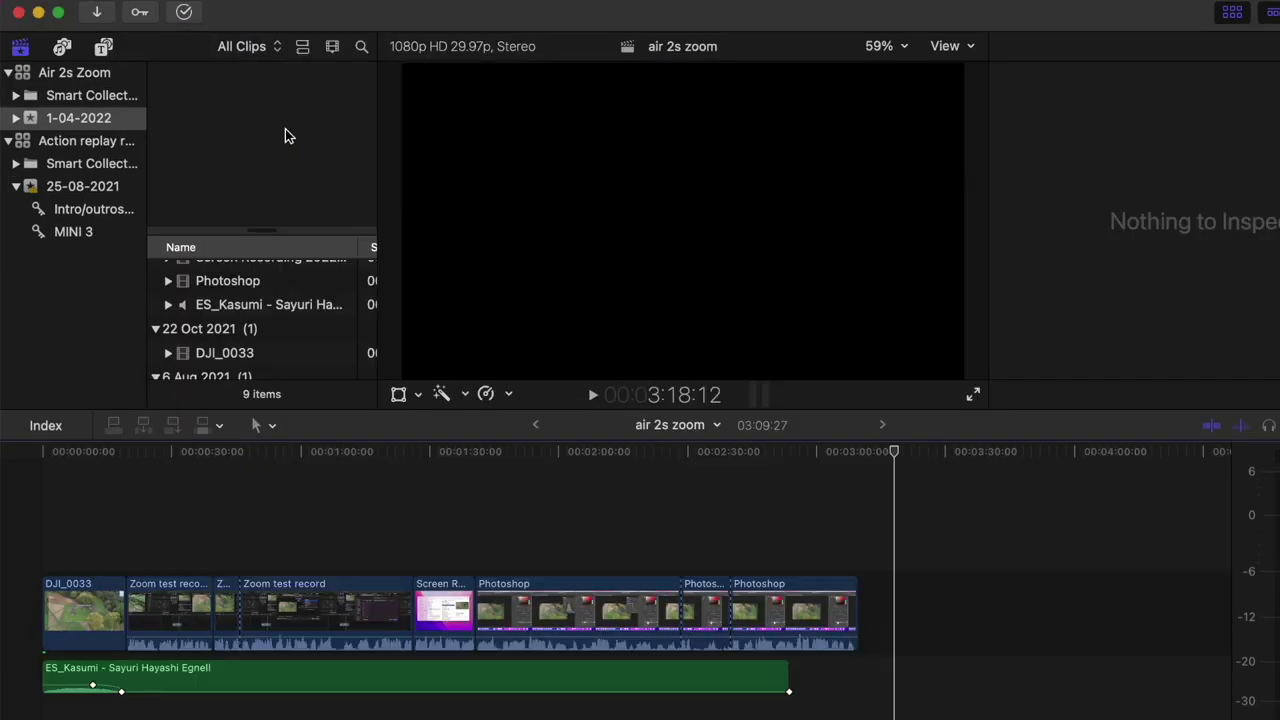
{"action": "left_click", "coordinate": [213, 8]}
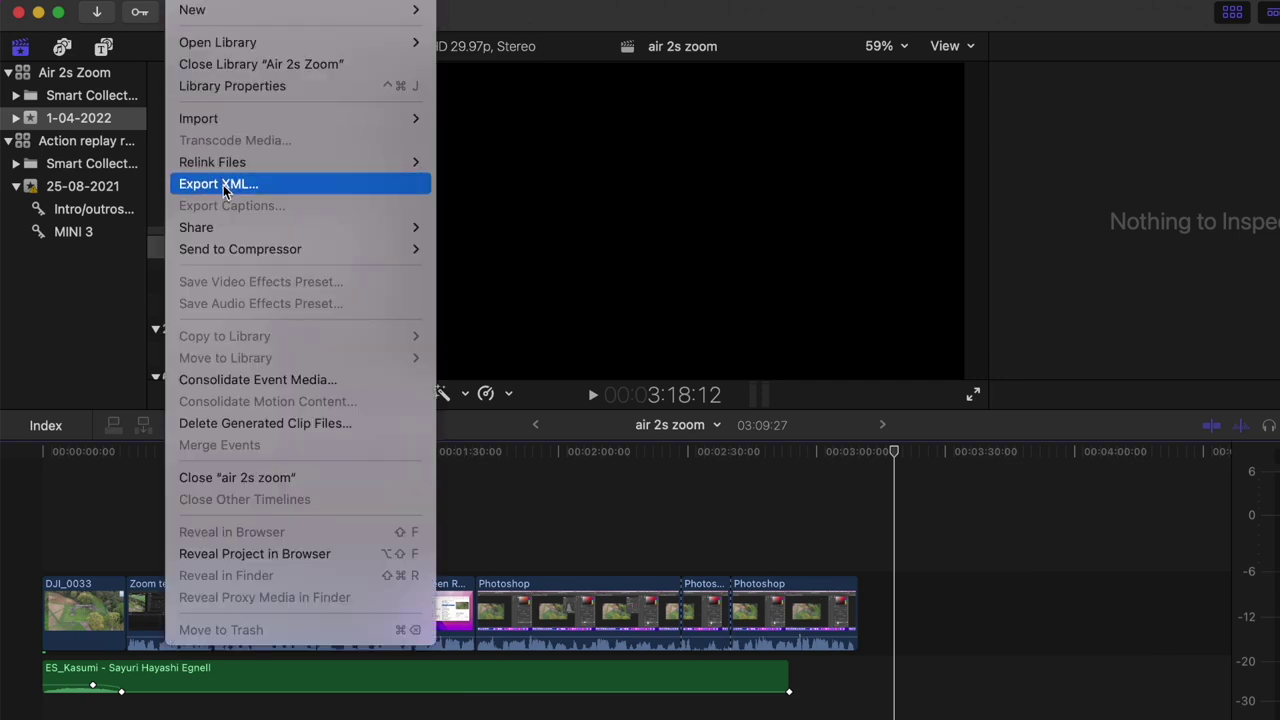
{"action": "mouse_move", "coordinate": [290, 228]}
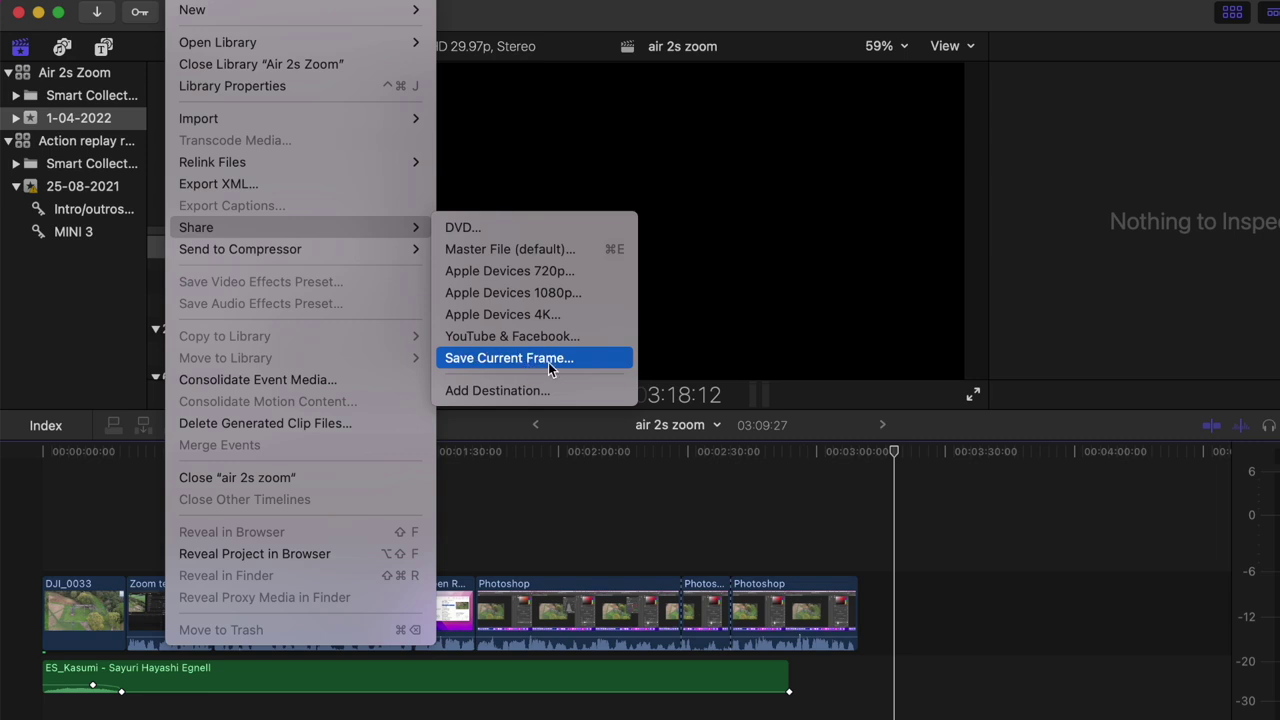
{"action": "left_click", "coordinate": [526, 390]}
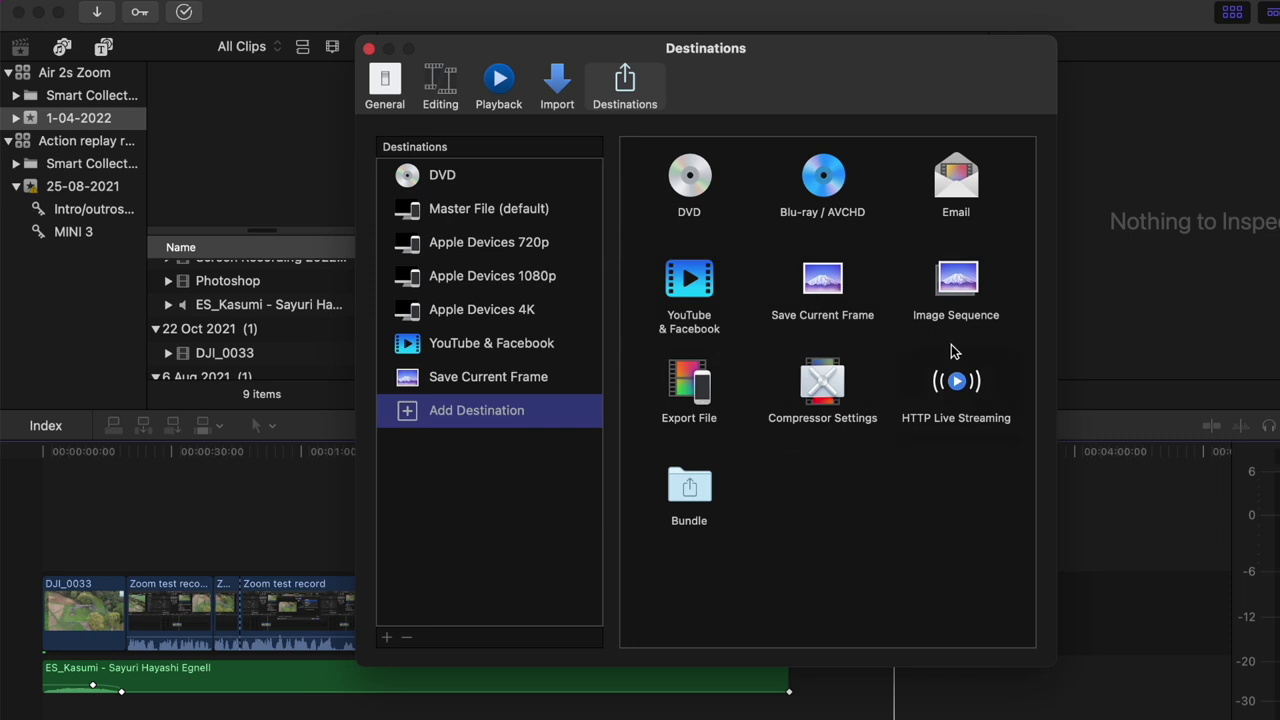
{"action": "left_click", "coordinate": [829, 386]}
{"action": "left_click", "coordinate": [368, 49]}
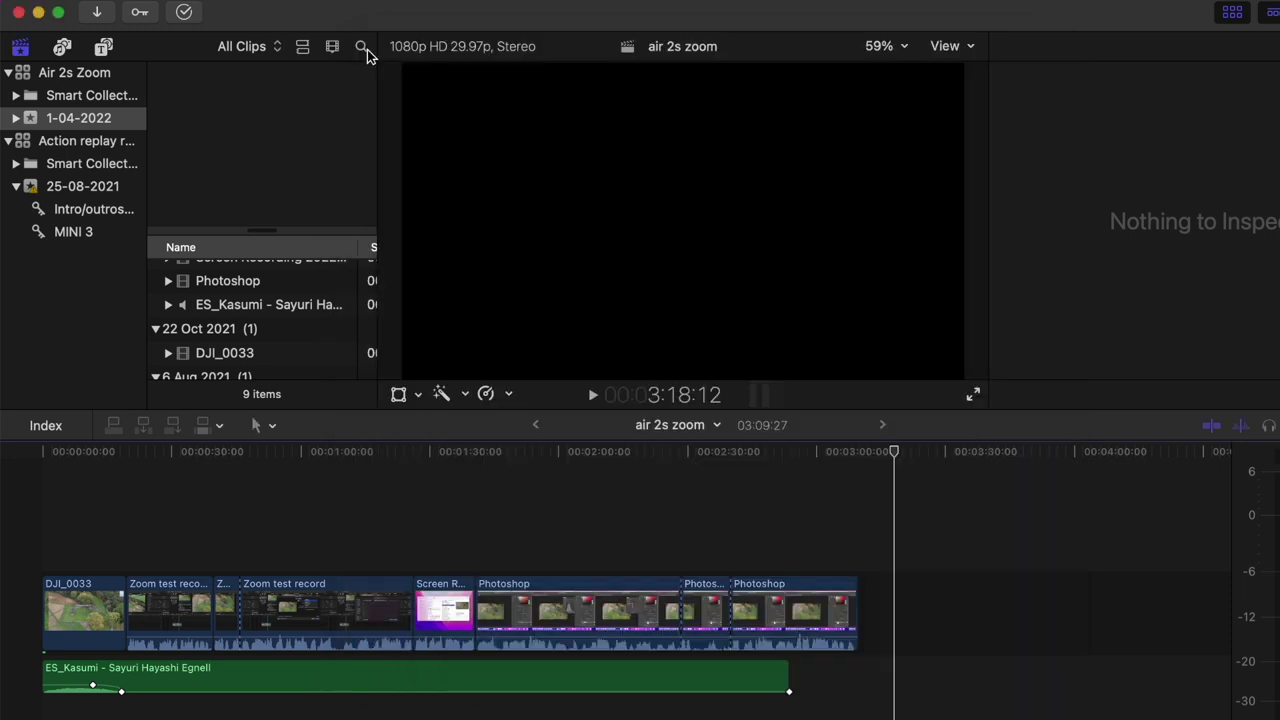
{"action": "left_click", "coordinate": [238, 3]}
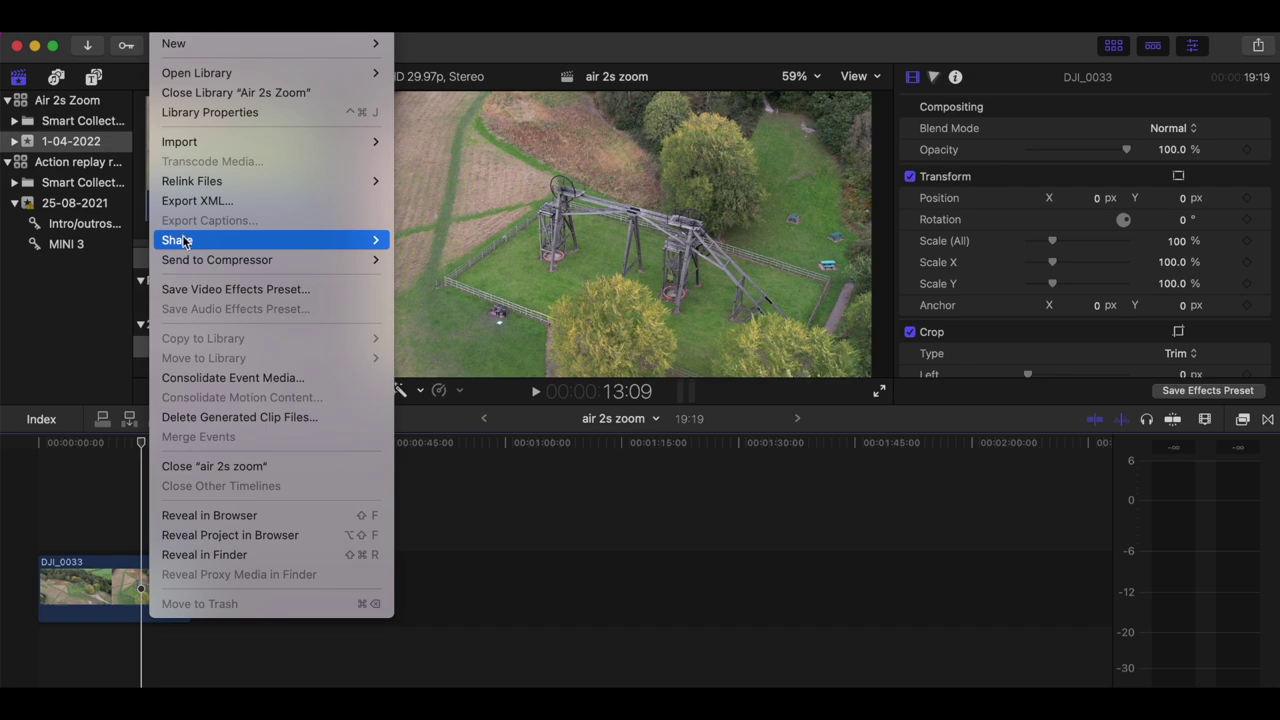
{"action": "mouse_move", "coordinate": [177, 240]}
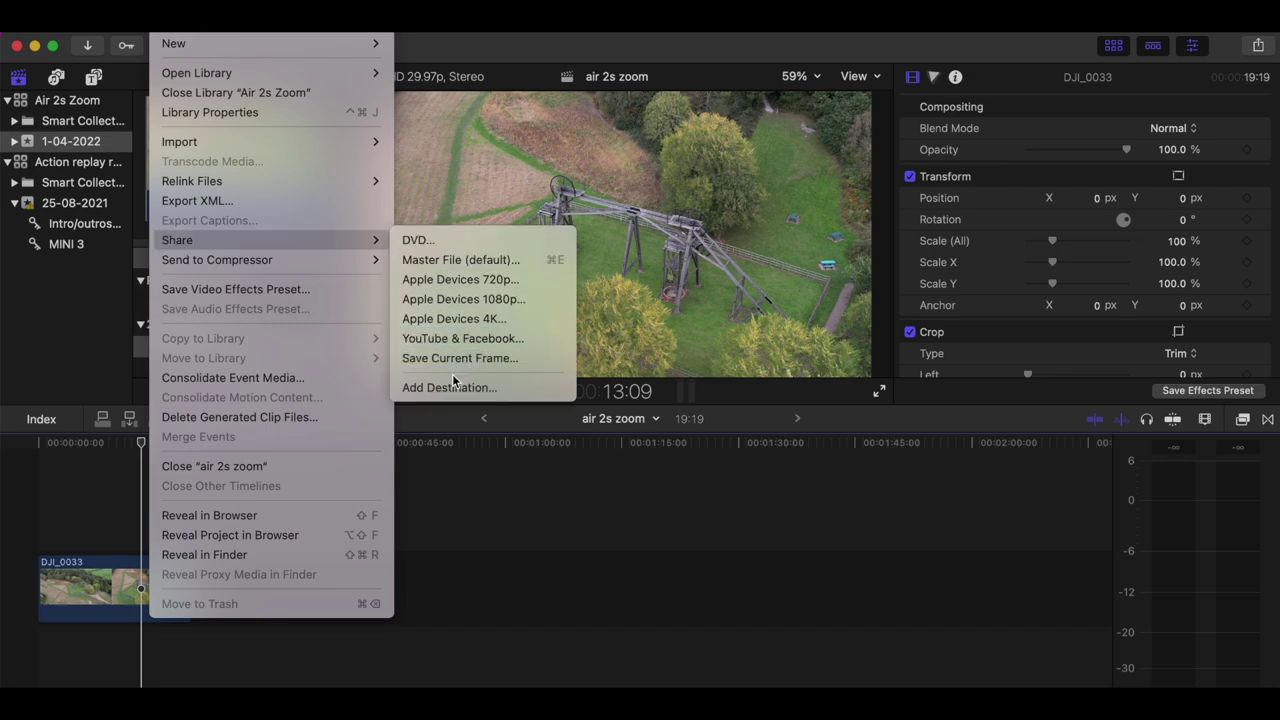
Step: Set Save Current Frame to export the still as a JPEG image
{"action": "left_click", "coordinate": [452, 357]}
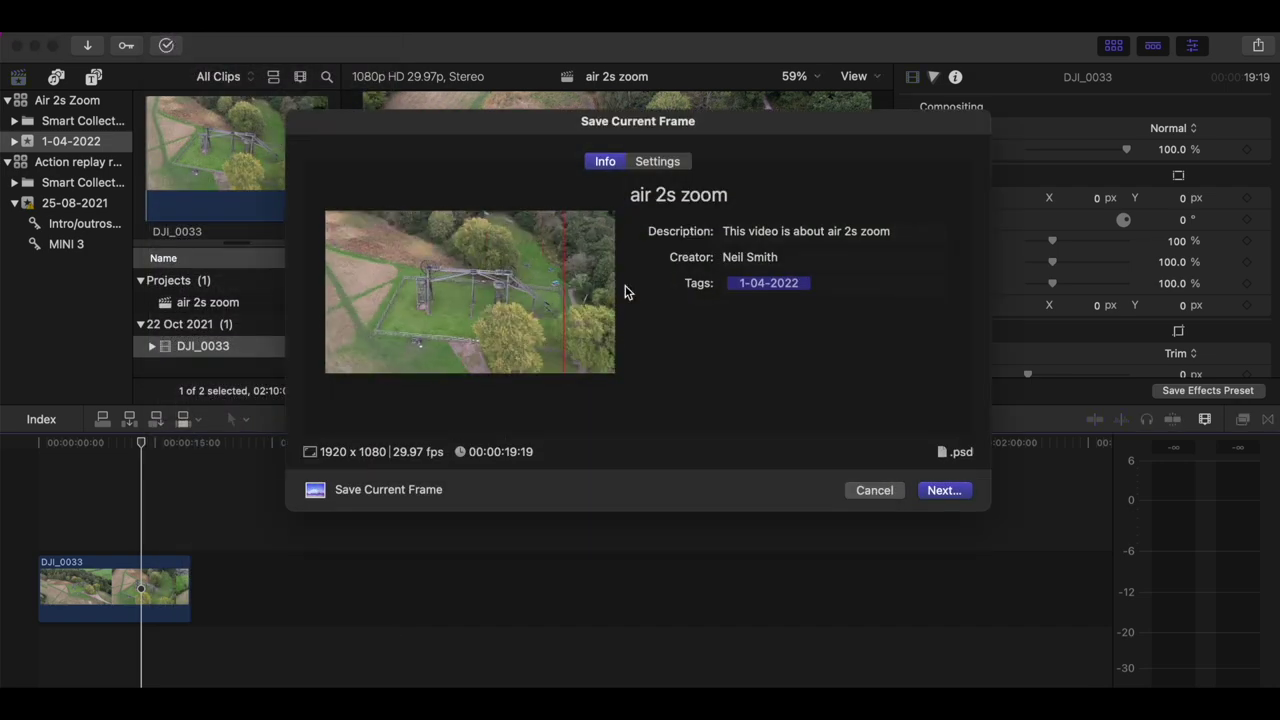
{"action": "left_click", "coordinate": [658, 161]}
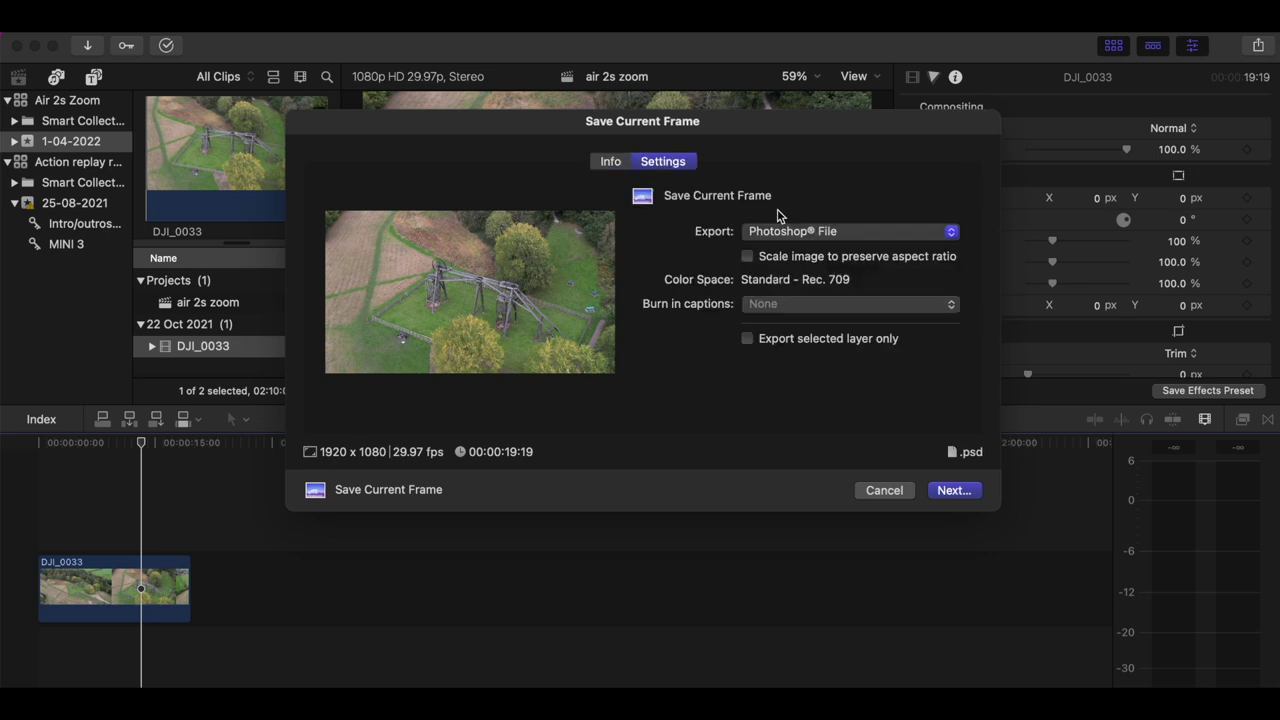
{"action": "left_click", "coordinate": [878, 233]}
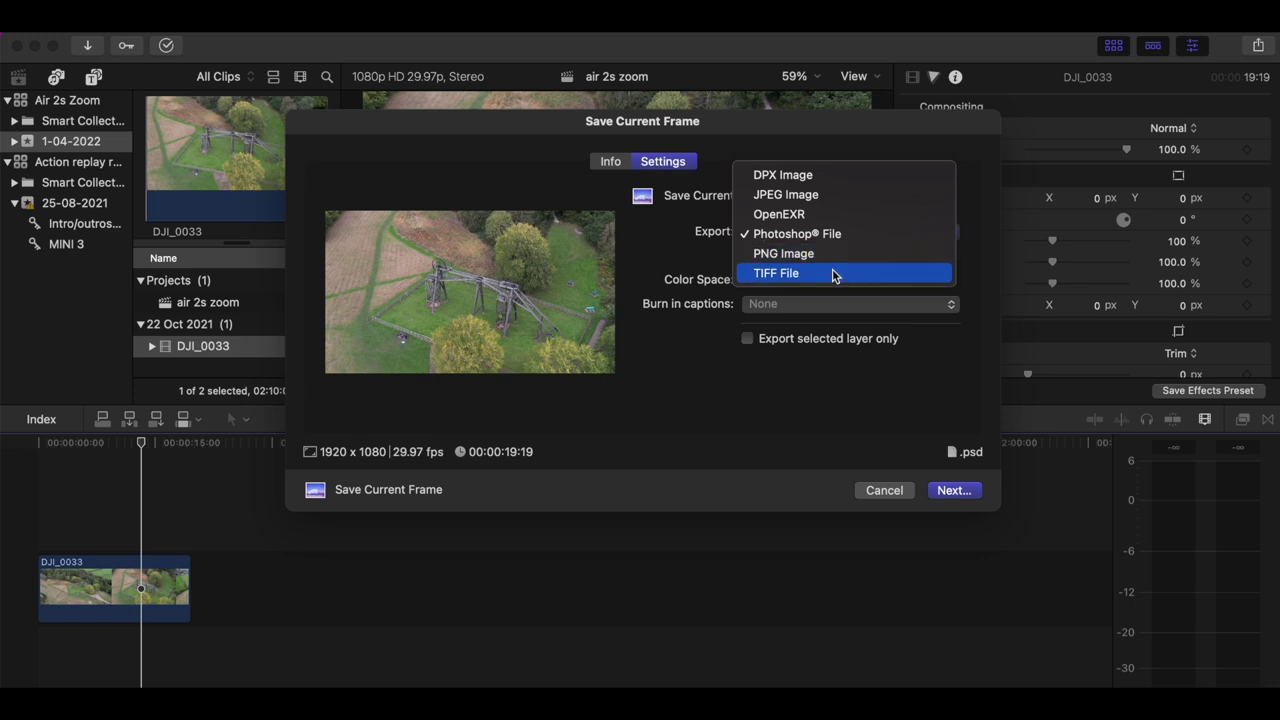
{"action": "left_click", "coordinate": [818, 200]}
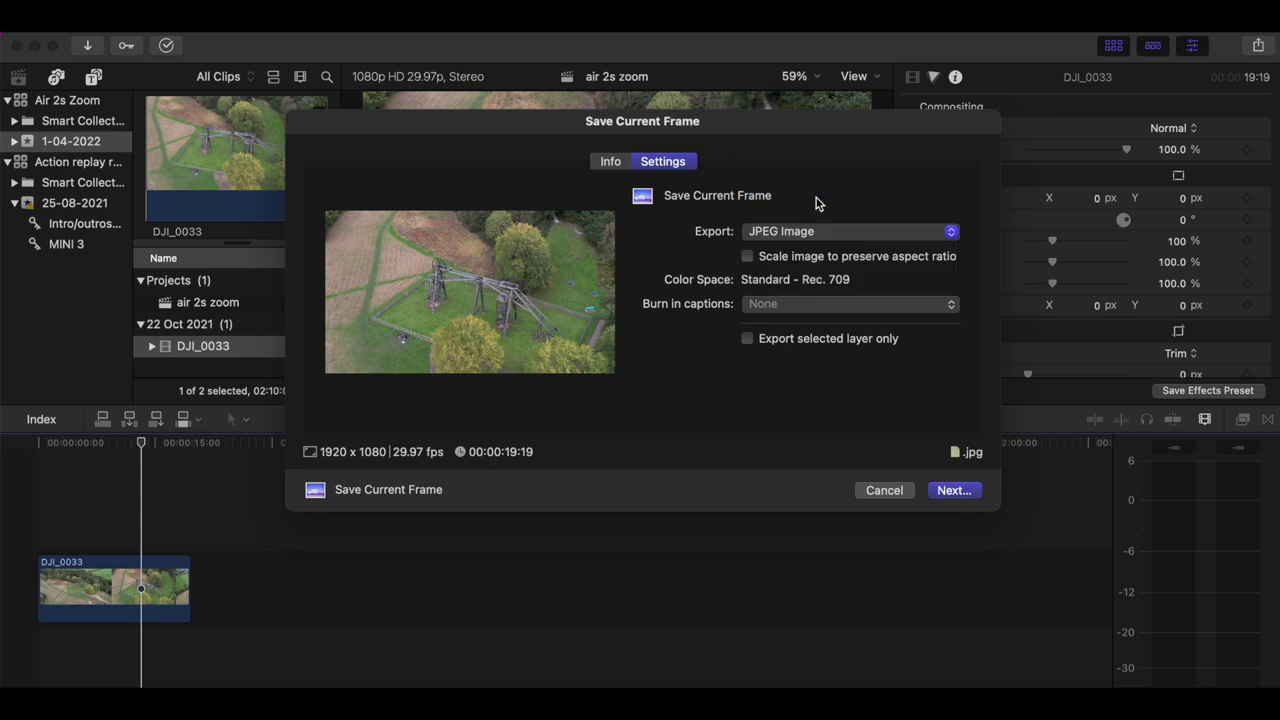
{"action": "left_click", "coordinate": [953, 491]}
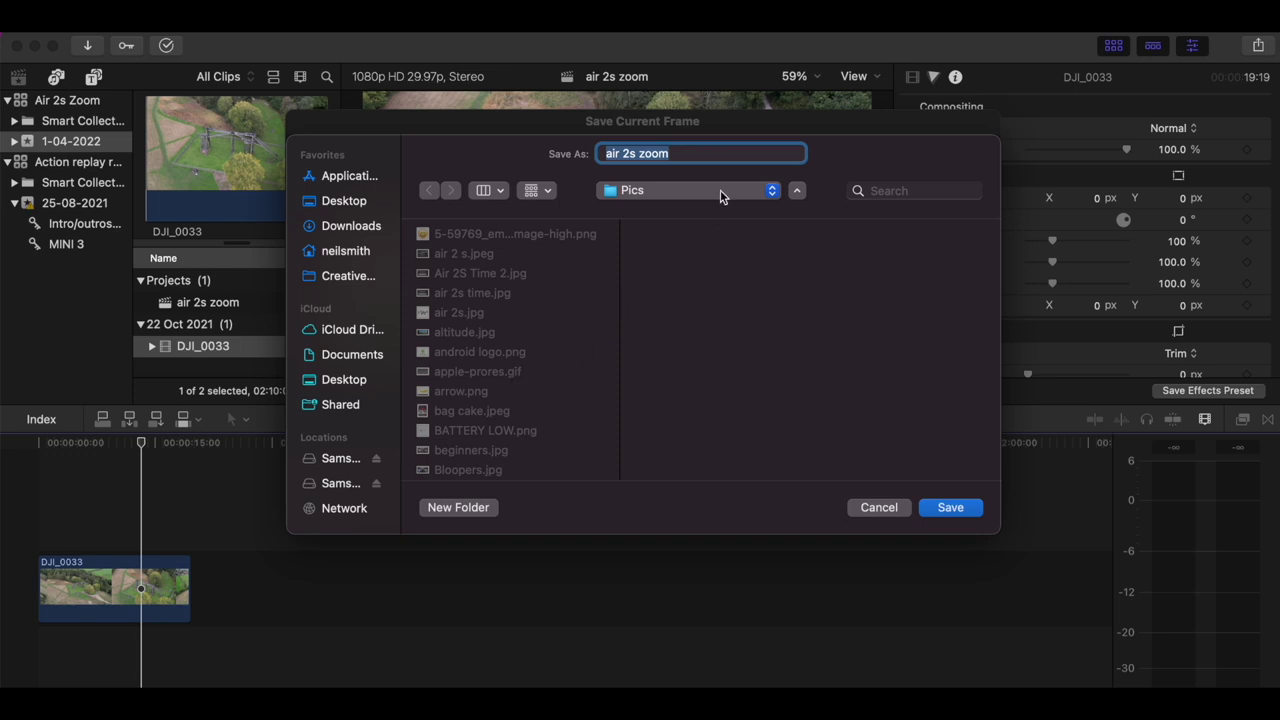
Step: Save the frame as 'air 2s zoom test' in the Pics folder
{"action": "left_click", "coordinate": [698, 153]}
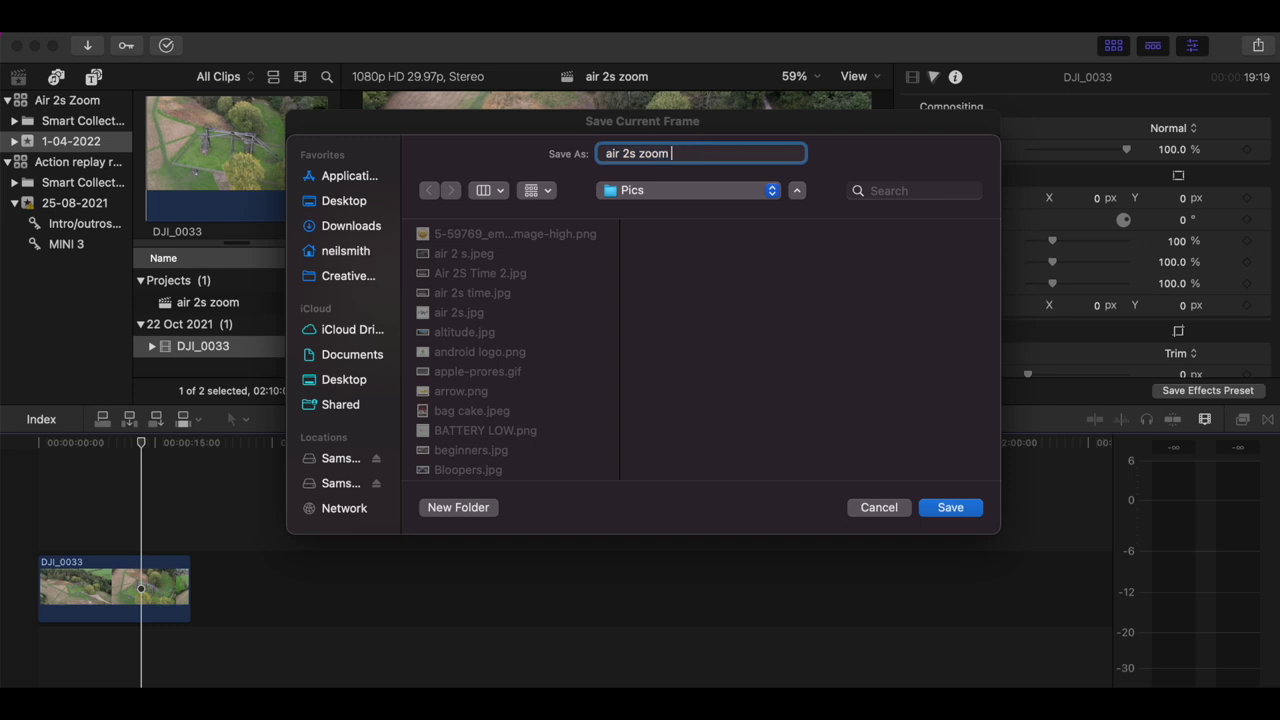
{"action": "type", "text": "test"}
{"action": "left_click", "coordinate": [962, 512]}
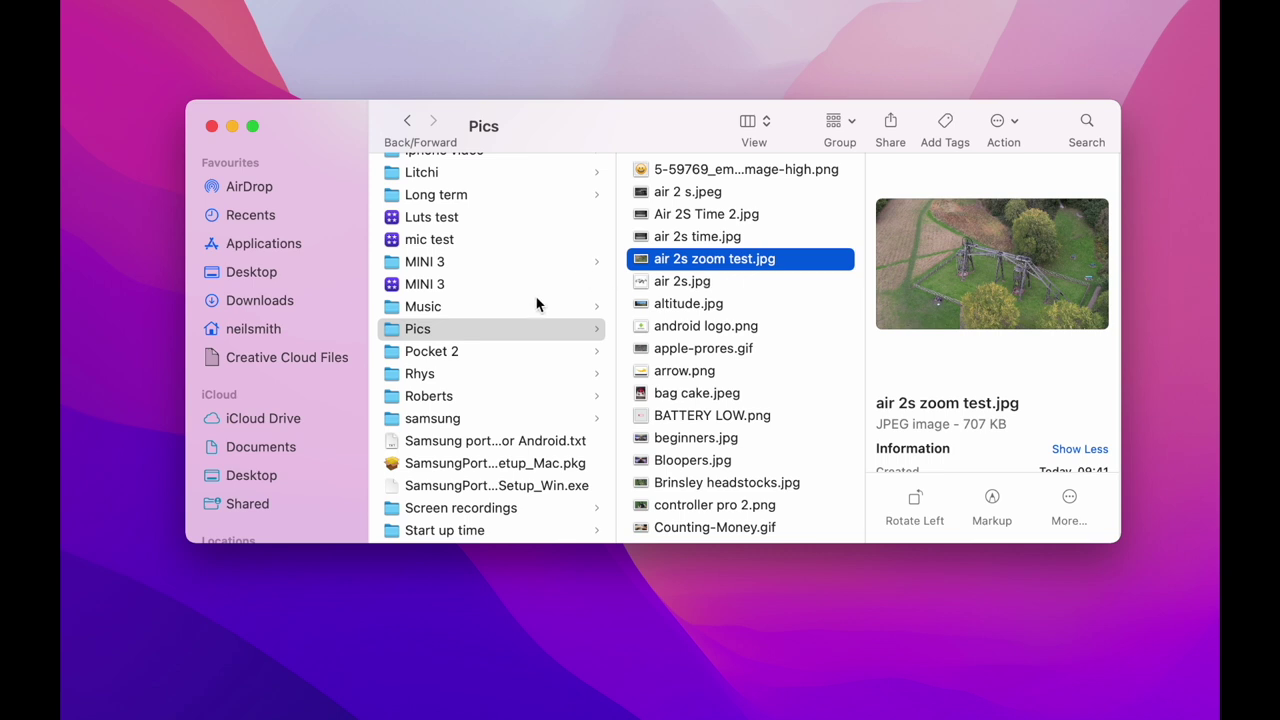
Step: Open 'air 2s zoom test.jpg' from Pics with Open With > Adobe Photoshop CC 2019
{"action": "left_click", "coordinate": [475, 334]}
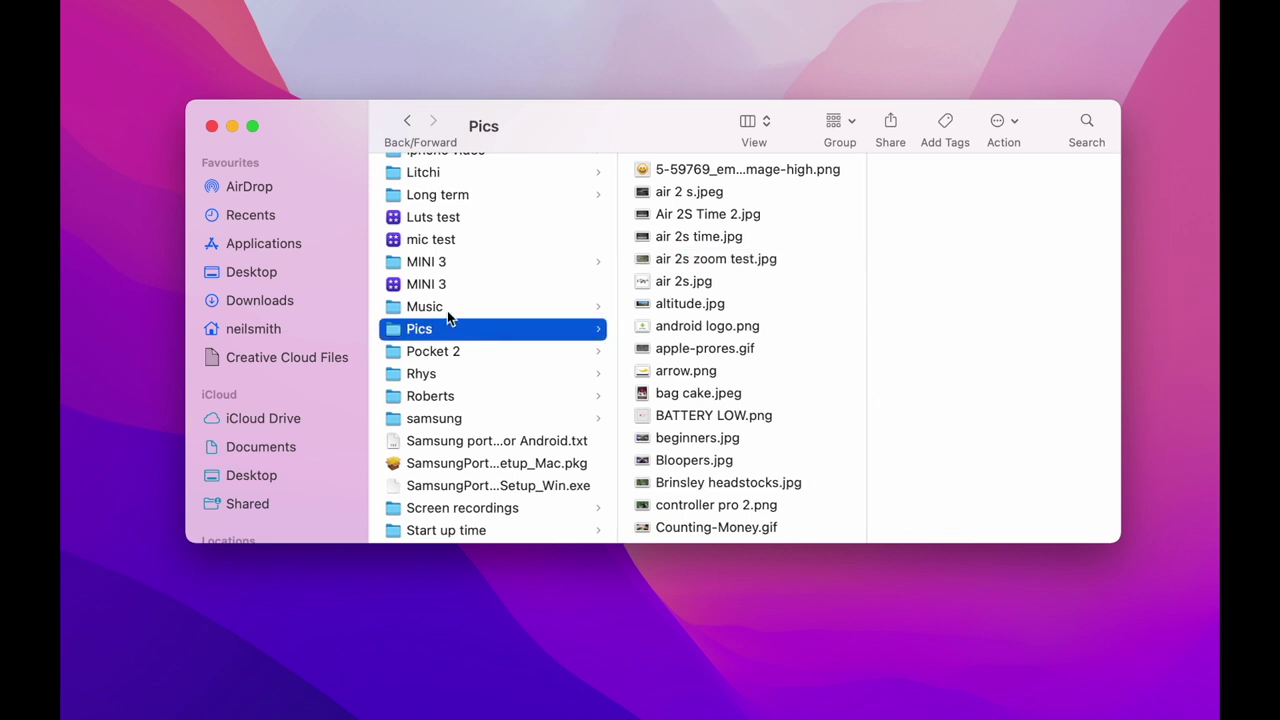
{"action": "left_click", "coordinate": [703, 268]}
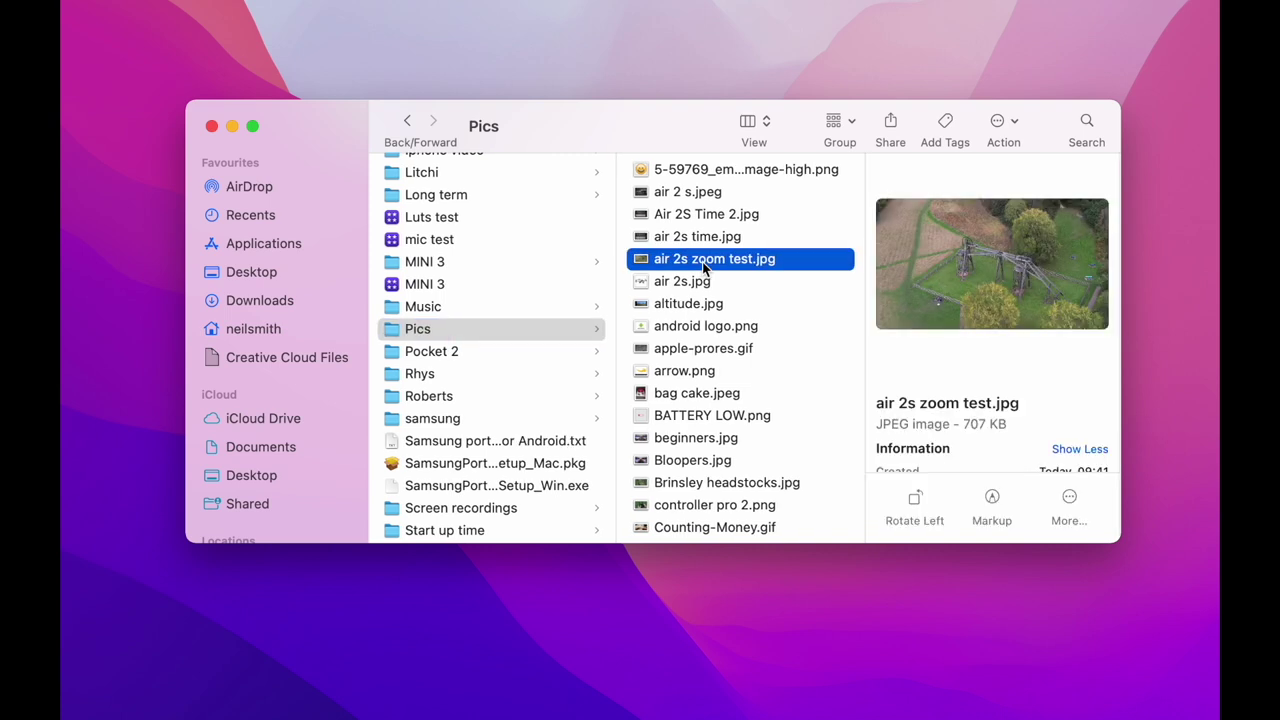
{"action": "right_click", "coordinate": [703, 266]}
{"action": "mouse_move", "coordinate": [749, 295]}
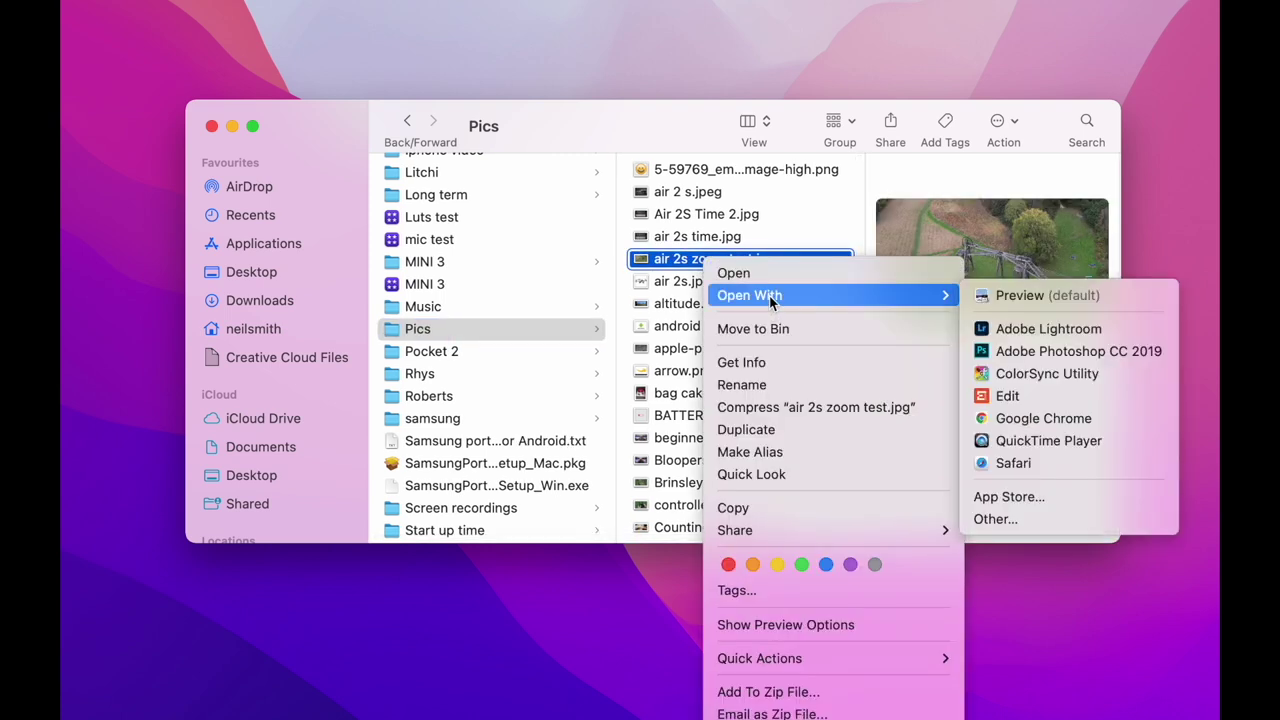
{"action": "left_click", "coordinate": [1031, 353]}
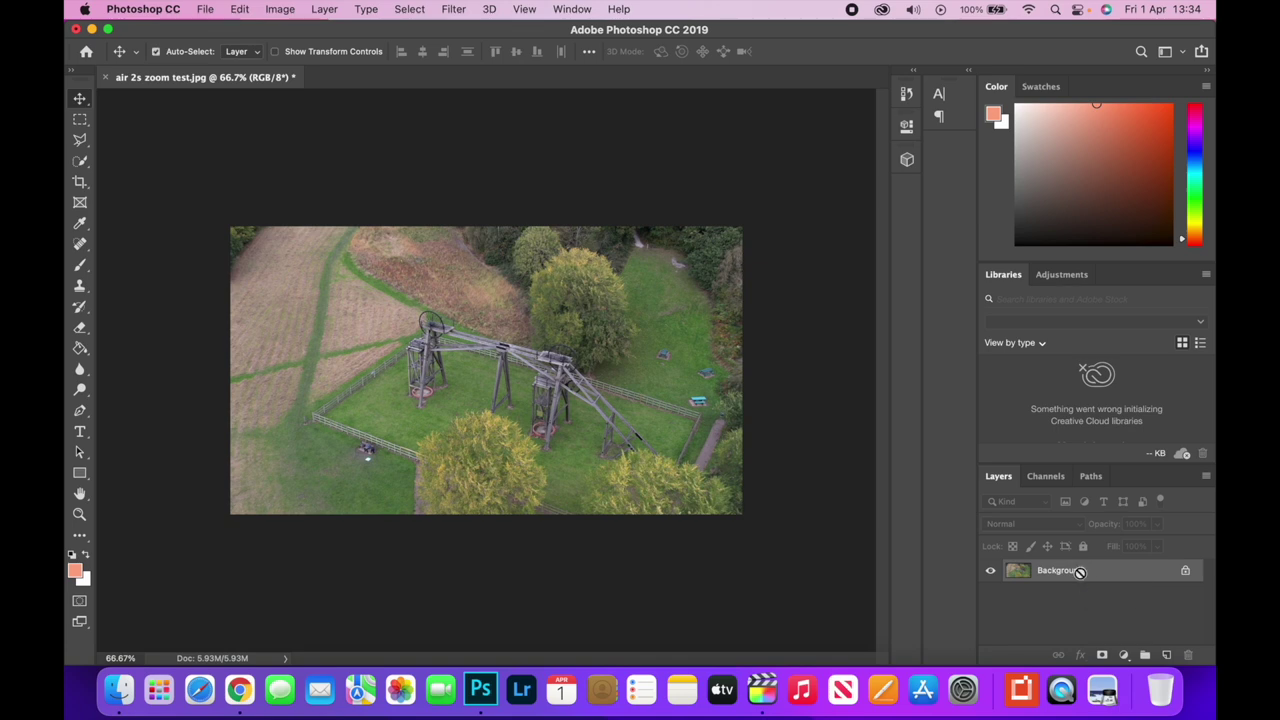
Step: Duplicate the background and add a Curves layer with raised highlights and a lowered shadow point
{"action": "key", "text": "super+j"}
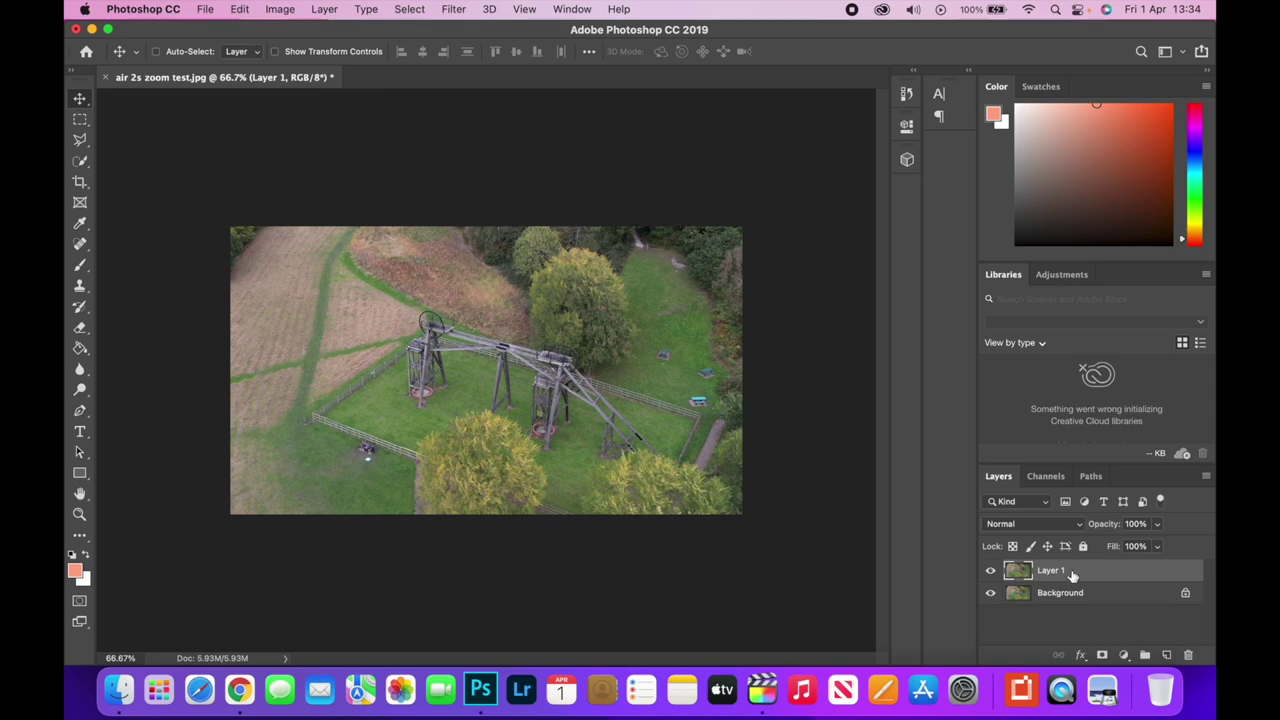
{"action": "left_click", "coordinate": [1125, 657]}
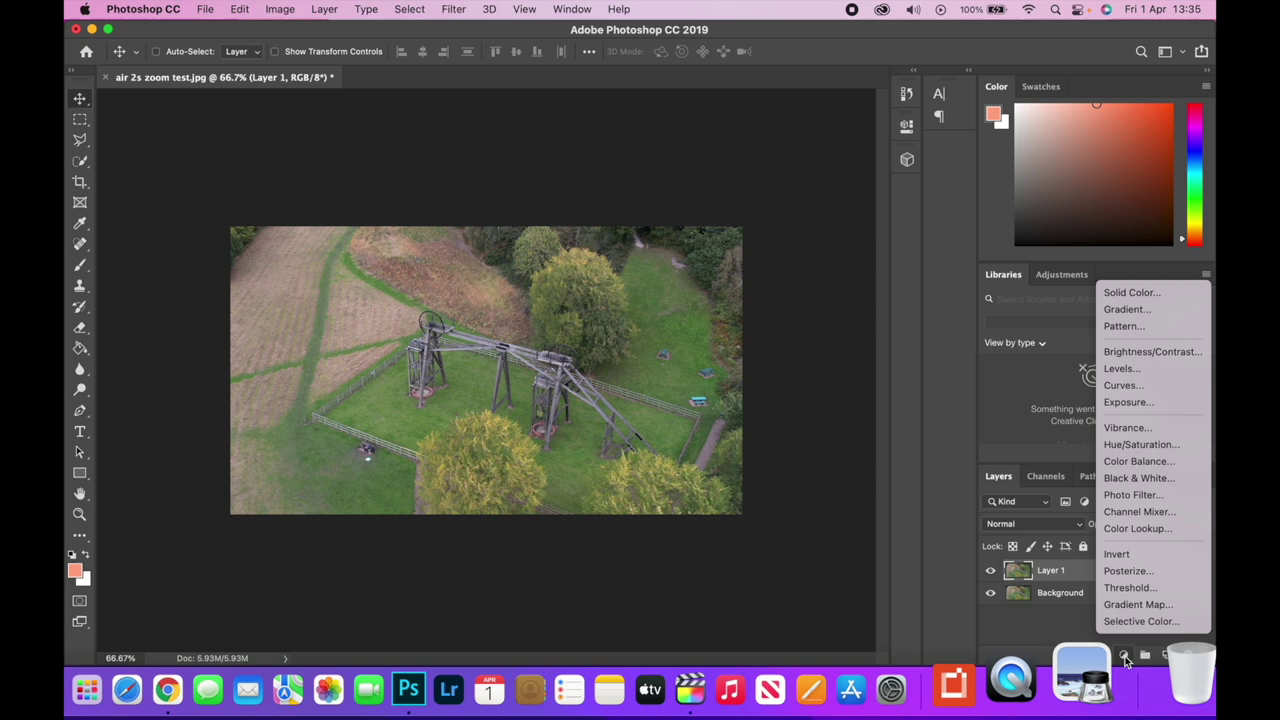
{"action": "left_click", "coordinate": [1122, 385]}
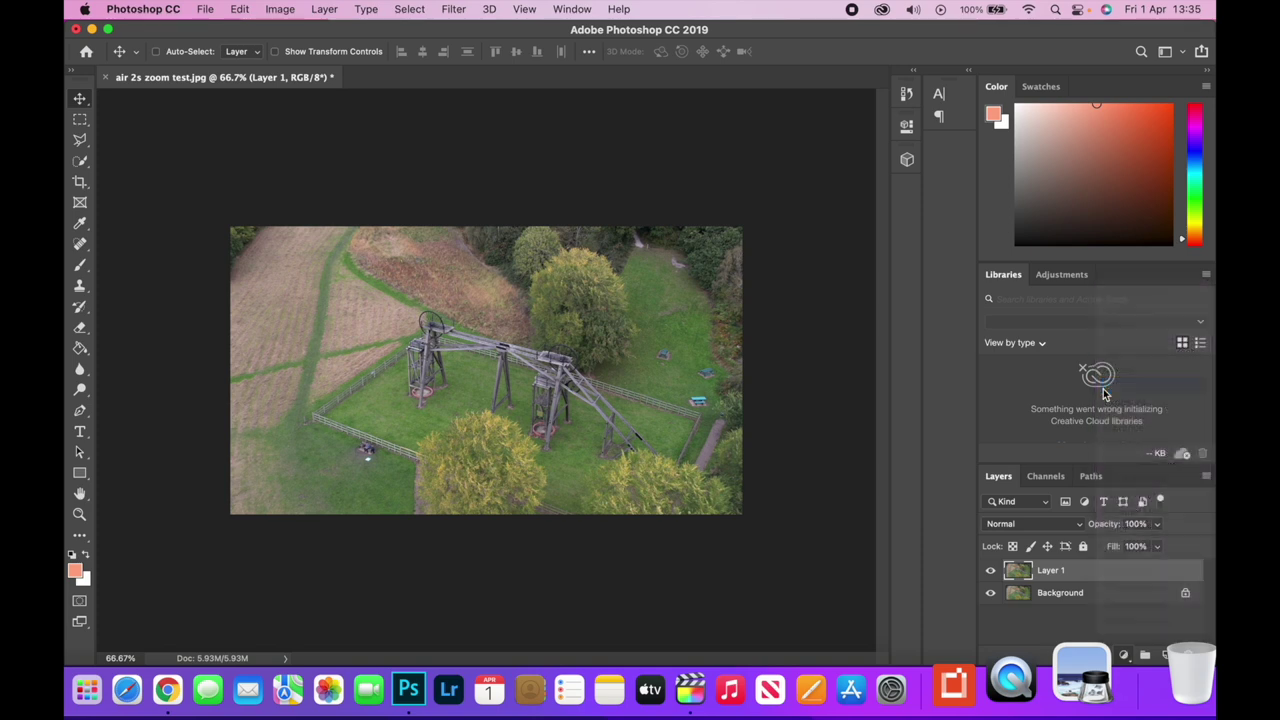
{"action": "left_click_drag", "start_coordinate": [826, 246], "coordinate": [824, 240]}
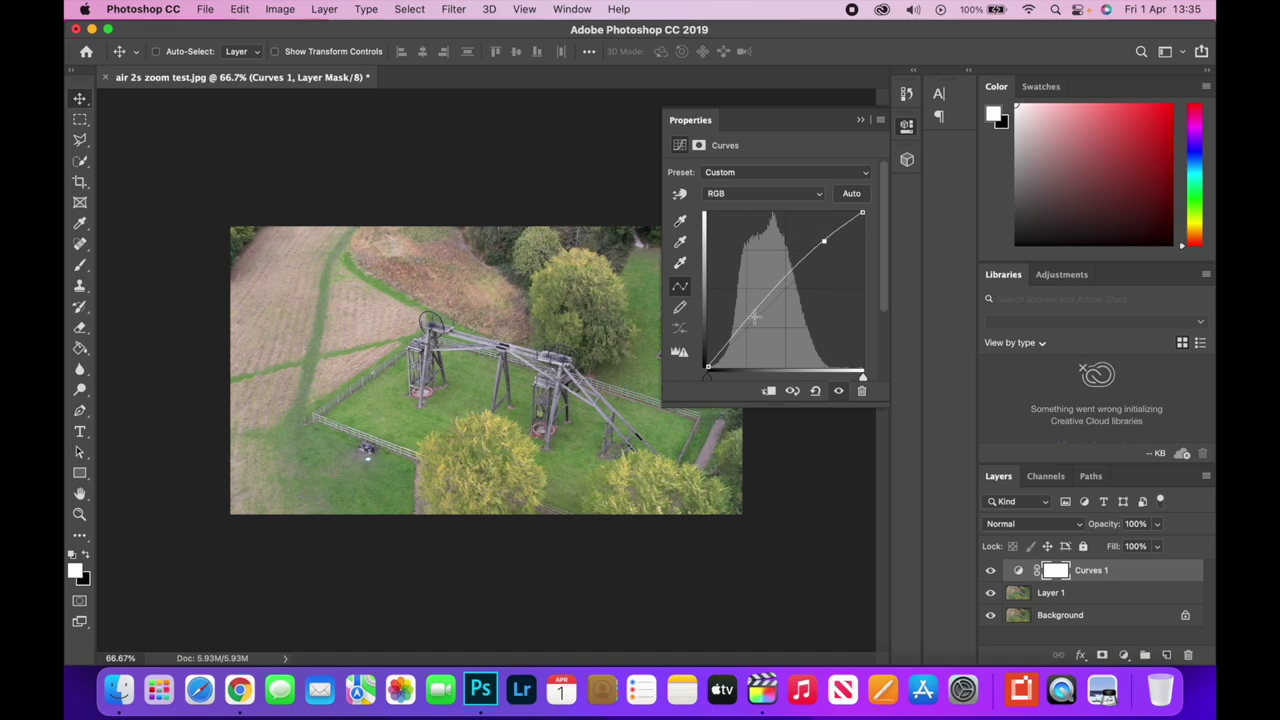
{"action": "left_click_drag", "start_coordinate": [740, 328], "coordinate": [738, 341]}
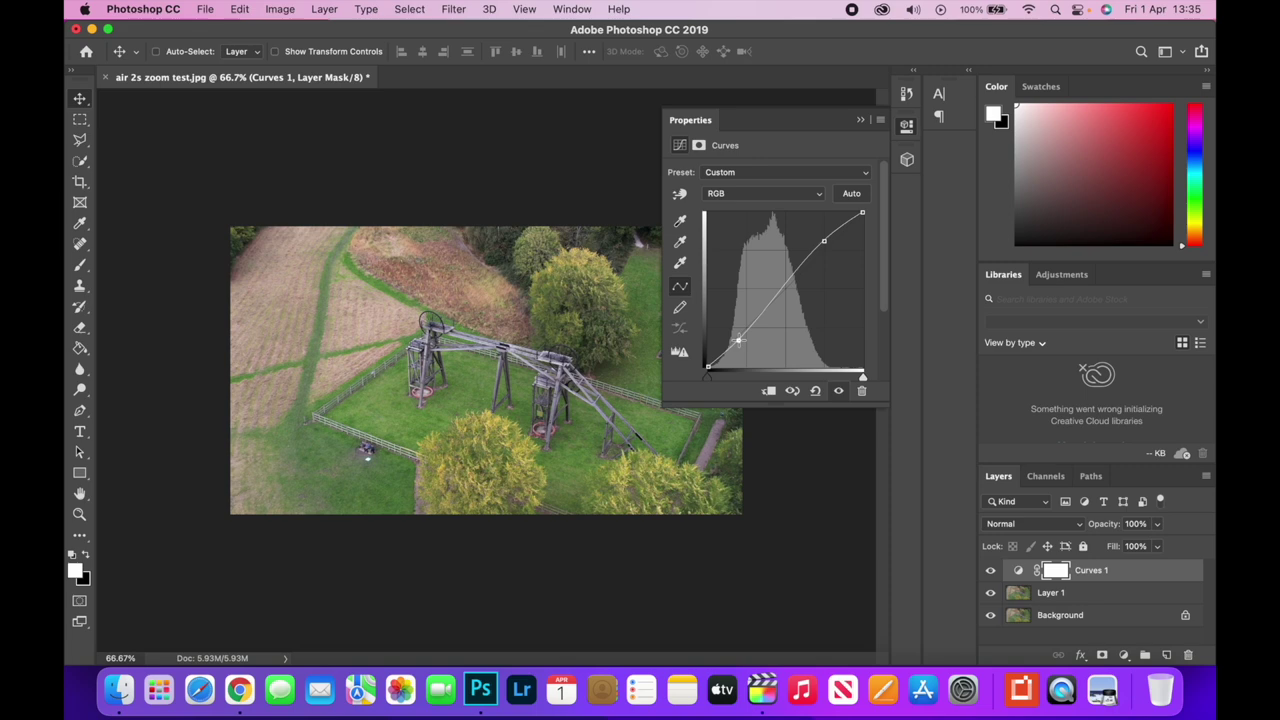
Step: Add a Hue/Saturation layer with saturation and lightness nudged up, then hide both adjustments
{"action": "left_click", "coordinate": [860, 120]}
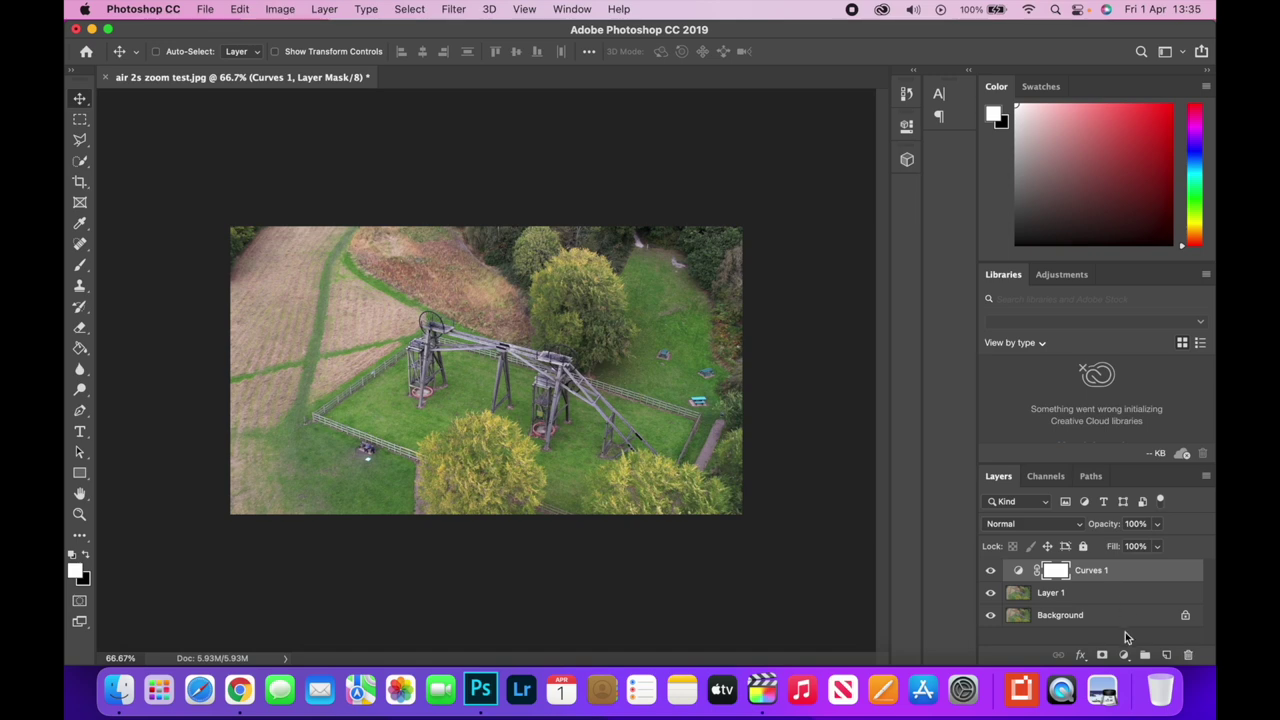
{"action": "left_click", "coordinate": [1124, 655]}
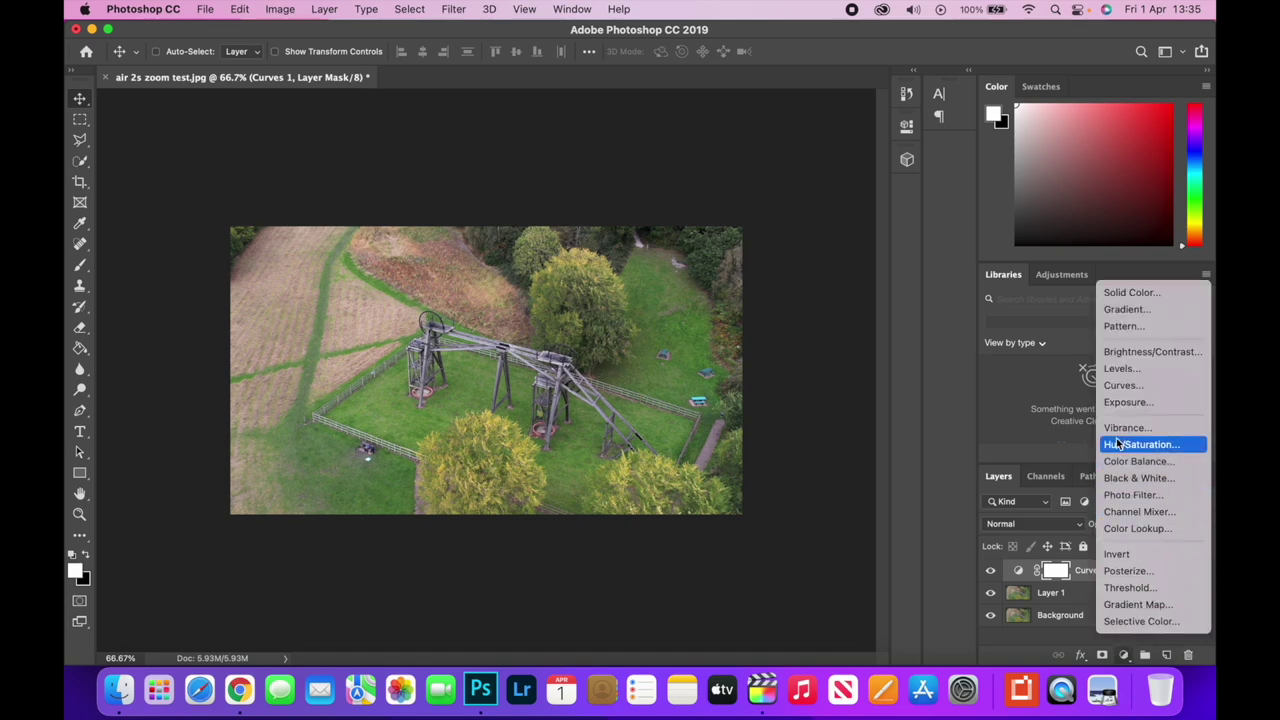
{"action": "key", "text": "Escape"}
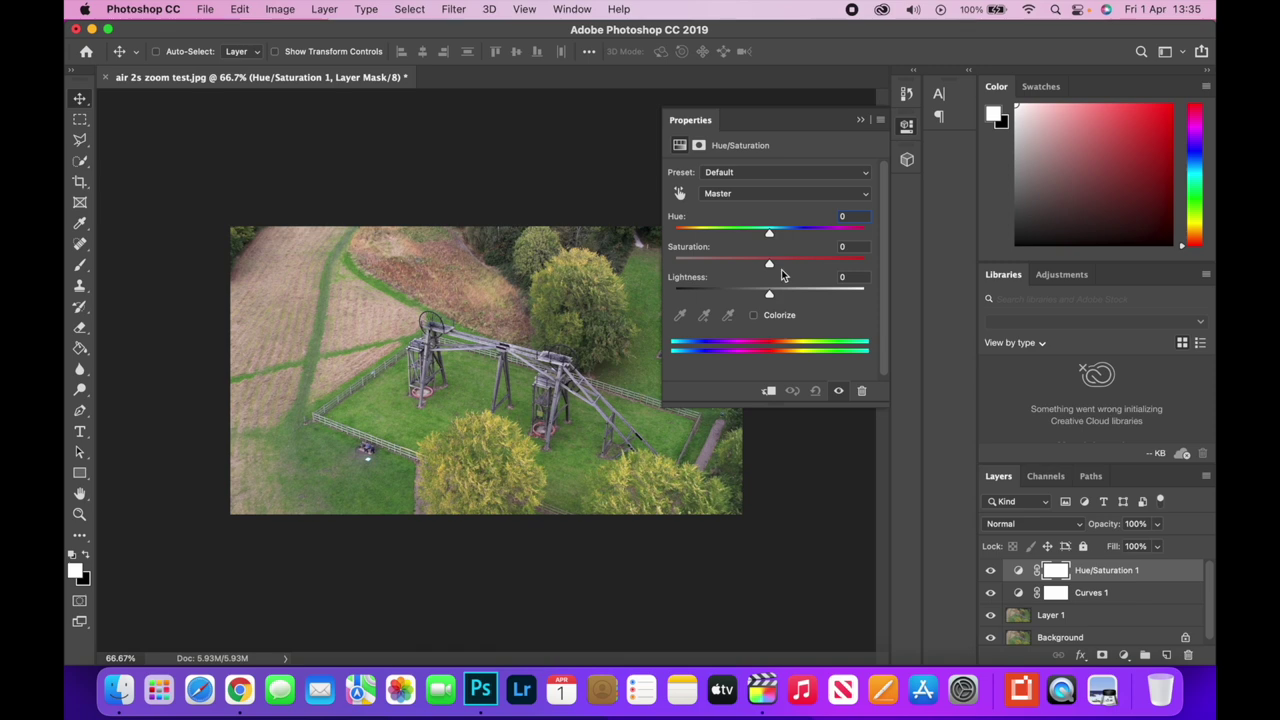
{"action": "left_click_drag", "start_coordinate": [772, 295], "coordinate": [773, 298]}
{"action": "left_click_drag", "start_coordinate": [771, 266], "coordinate": [765, 240]}
{"action": "left_click", "coordinate": [861, 121]}
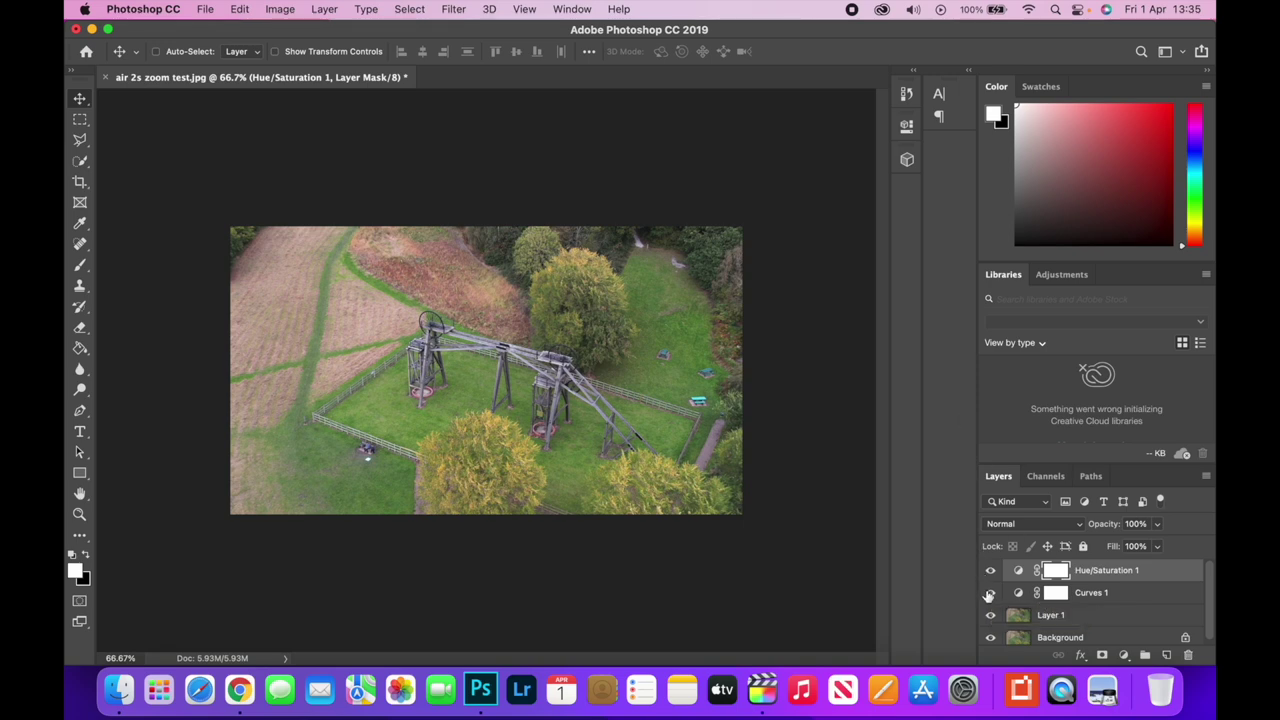
{"action": "left_click_drag", "start_coordinate": [991, 594], "coordinate": [991, 572]}
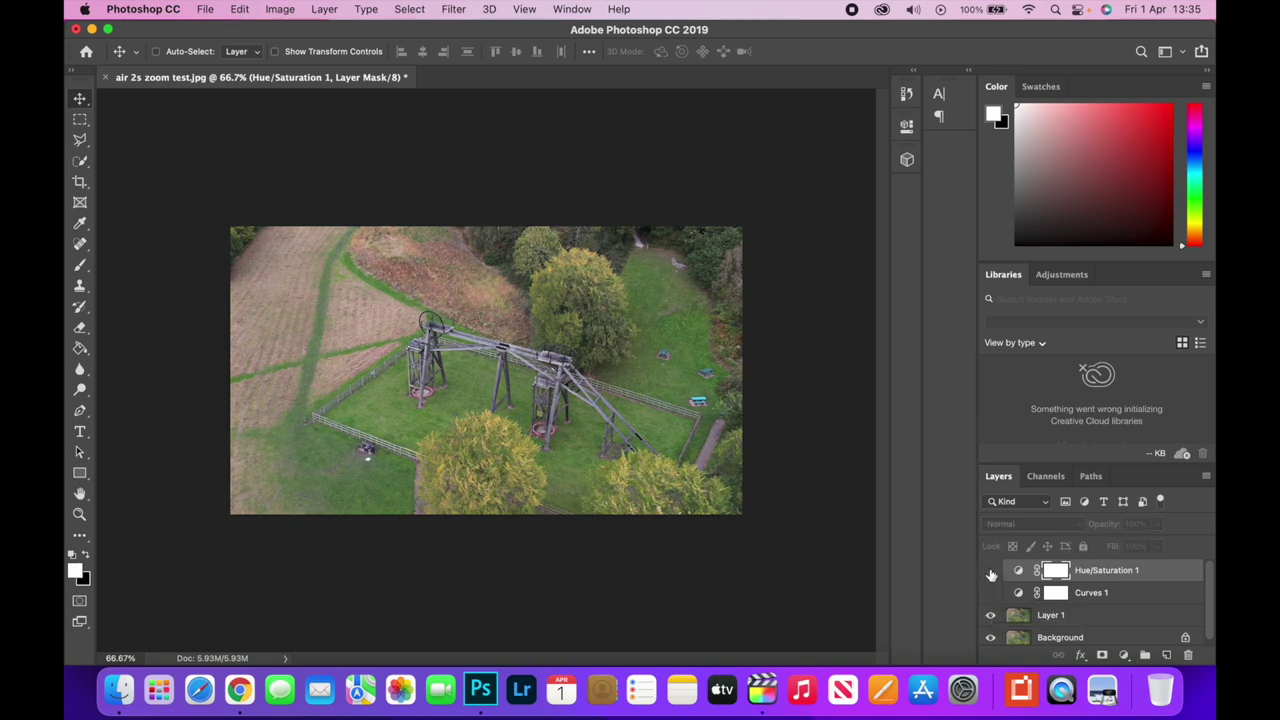